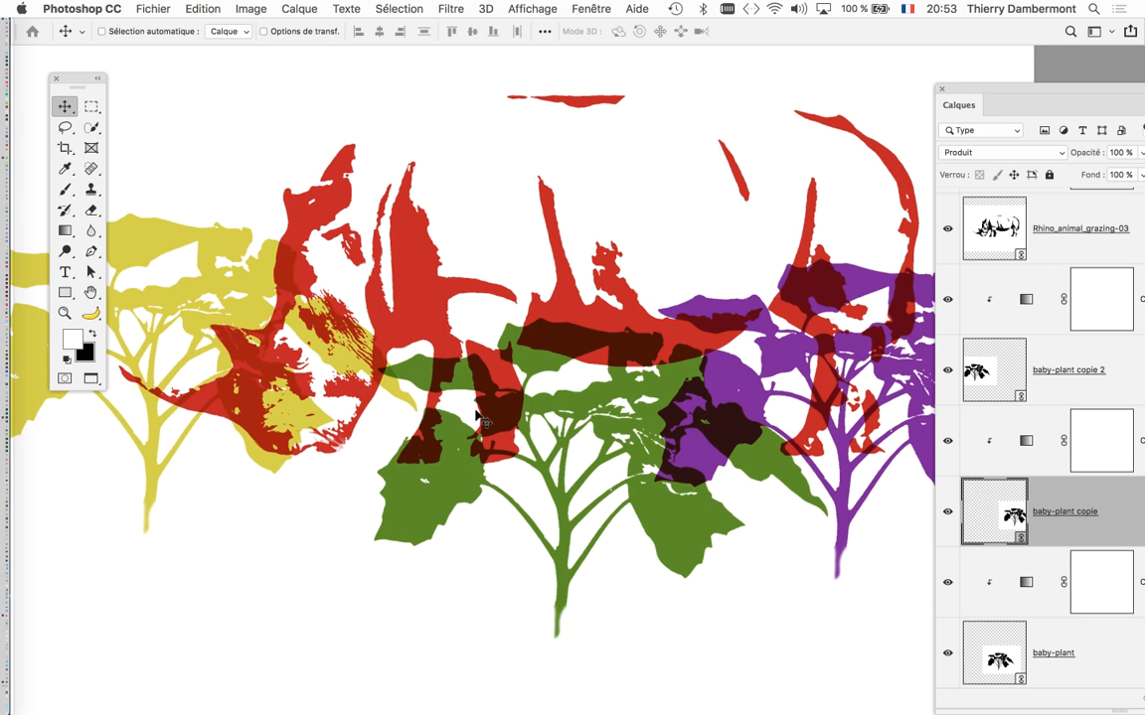
- Switch to Firefox and preview the Helloprint screen-printing photo in the sérigraphie image results
key(super)
key(super+Tab)
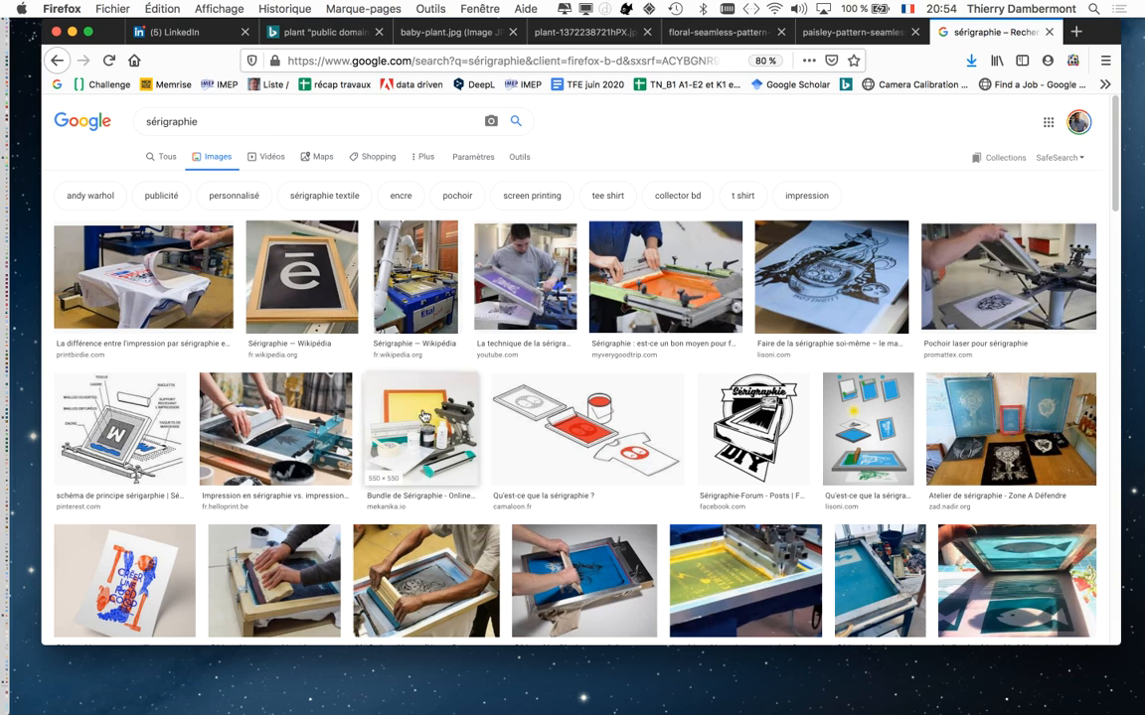
click(262, 401)
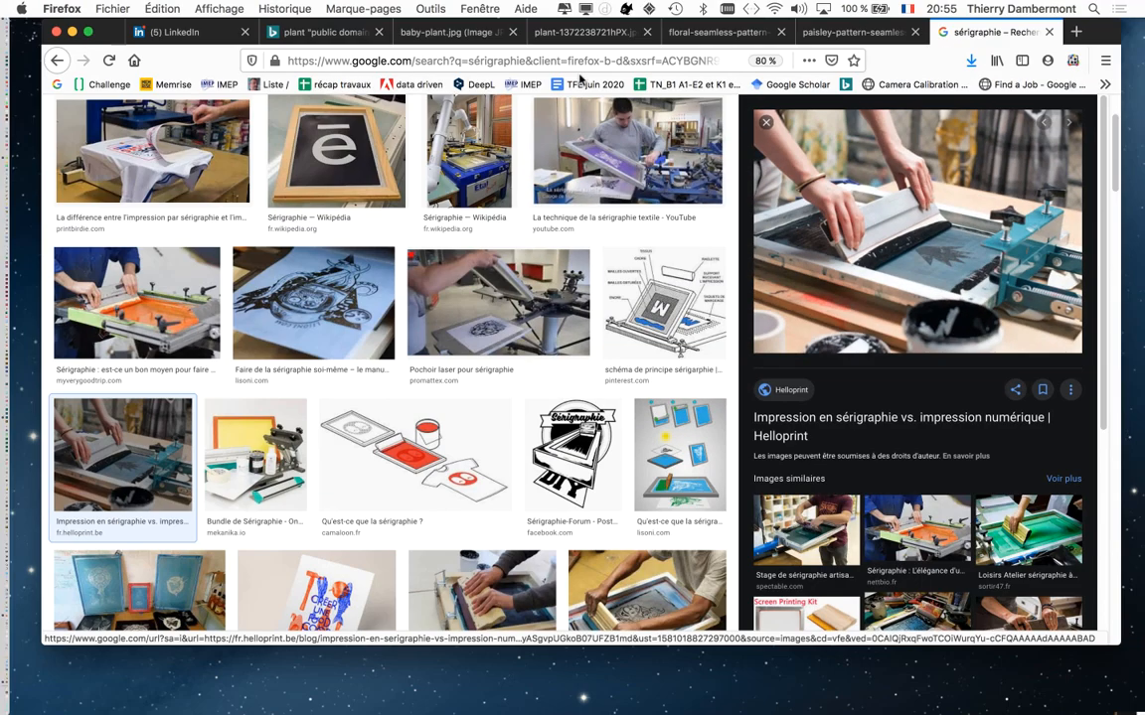
- Switch back to Photoshop and close the coloured rhino and plants document and the home window
key(F11)
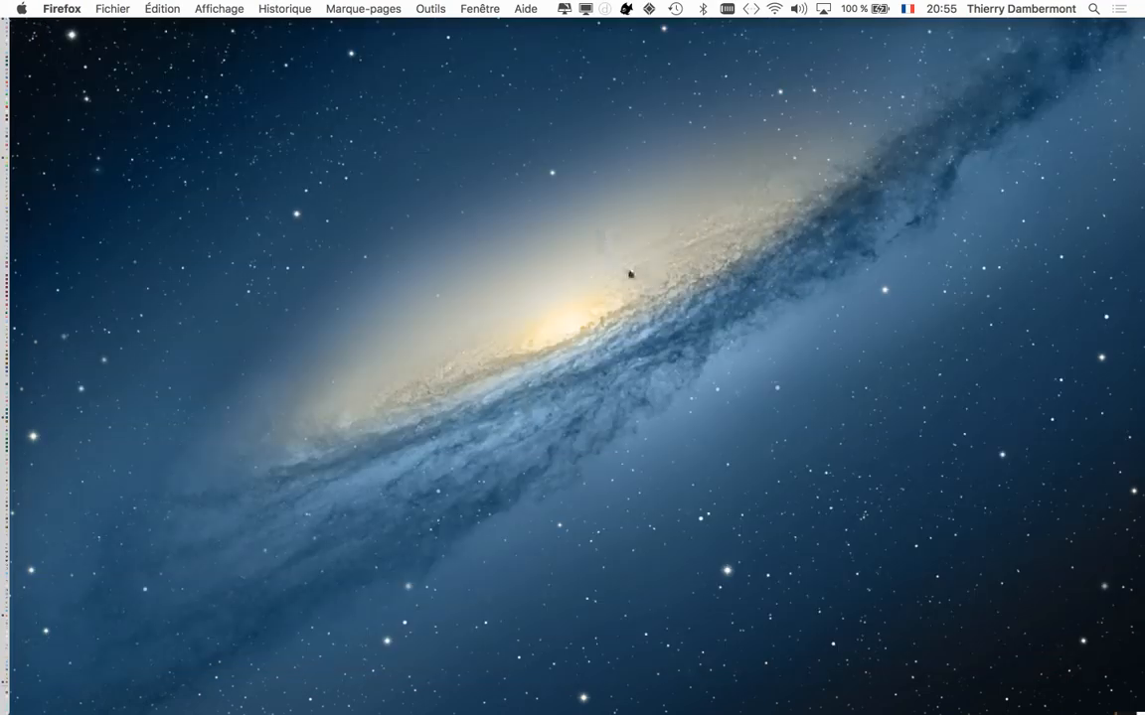
key(super+Tab)
key(super+Tab)
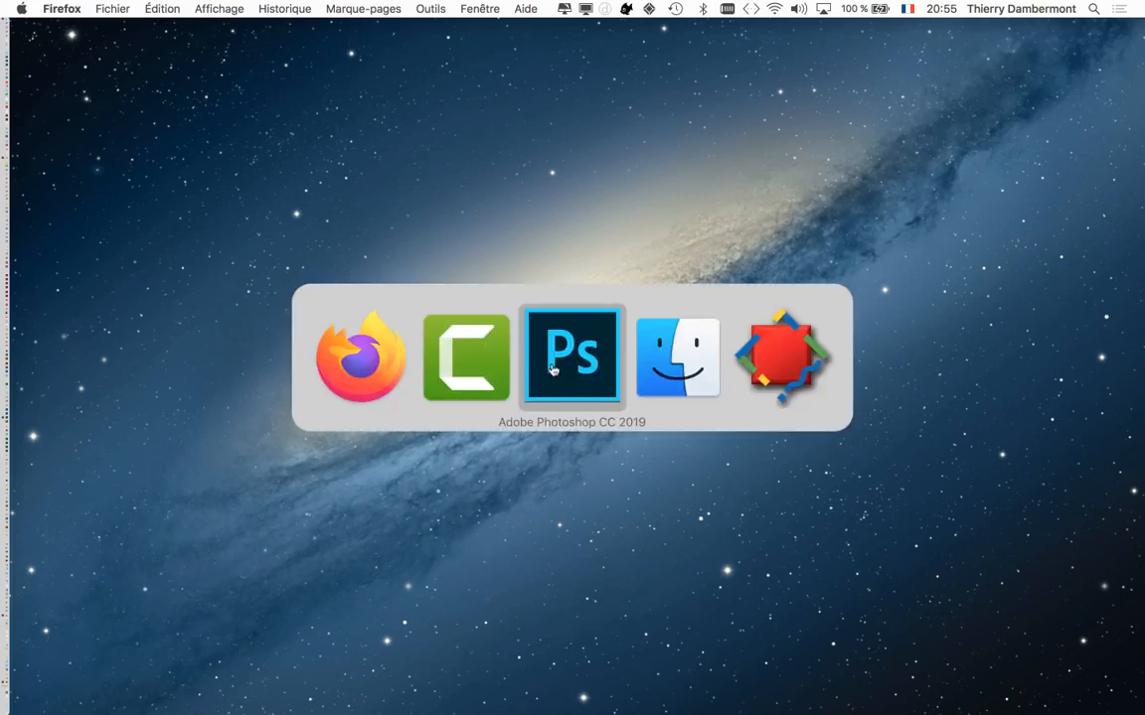
scroll(523, 354, down, 5)
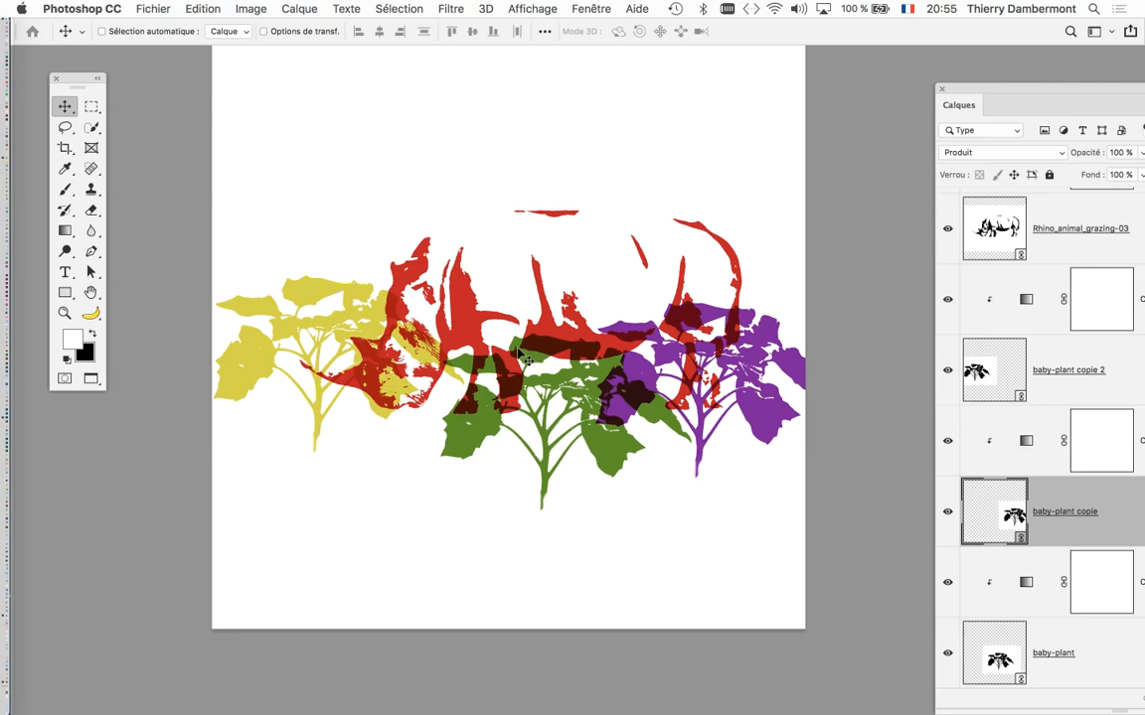
key(super+w)
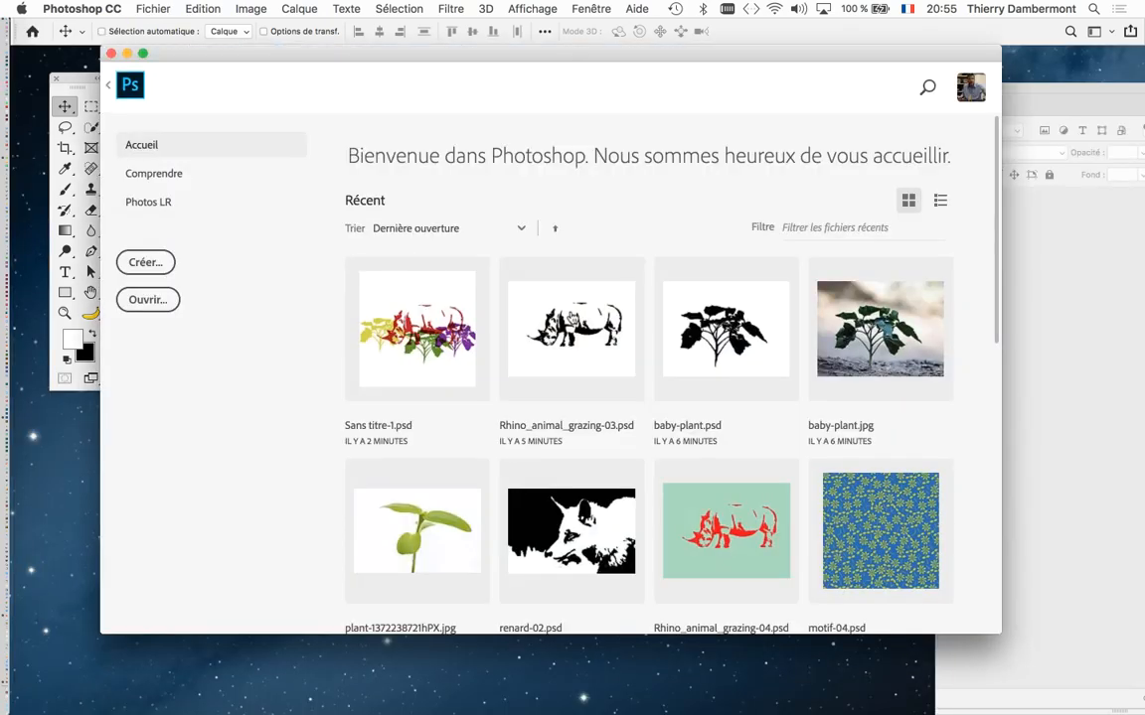
click(126, 54)
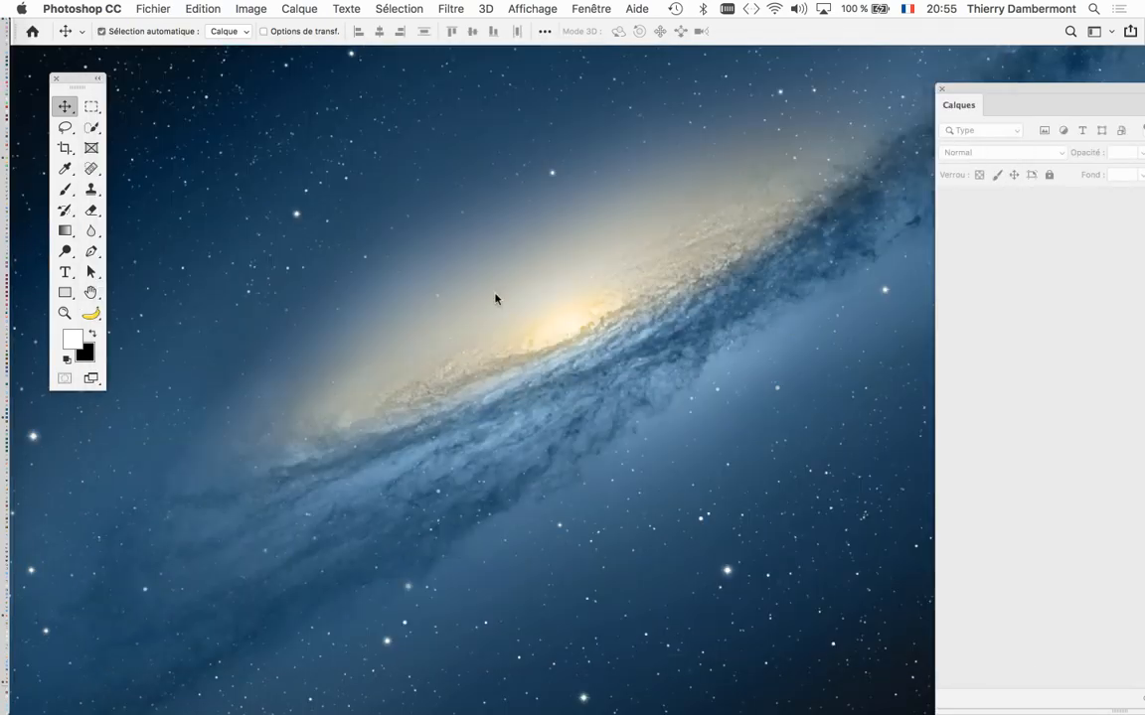
- Switch to Firefox and view the baby plant photo found with the Bing image search plant "public domain"
key(super+Tab)
click(459, 368)
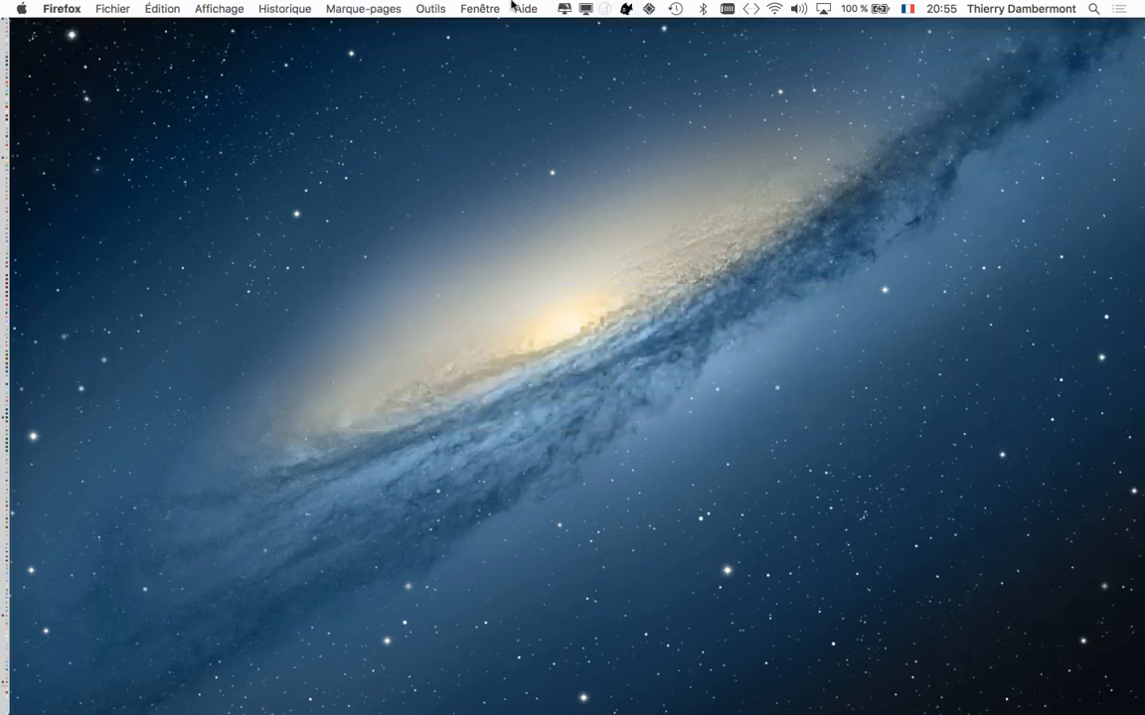
click(476, 9)
click(502, 59)
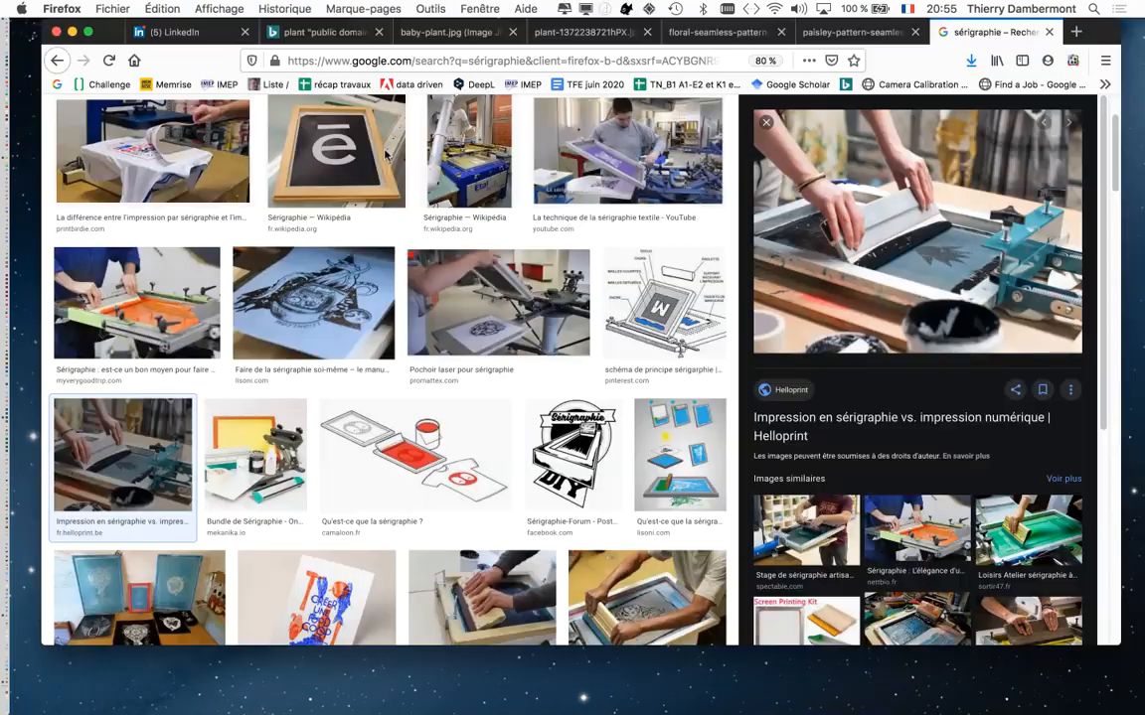
click(323, 32)
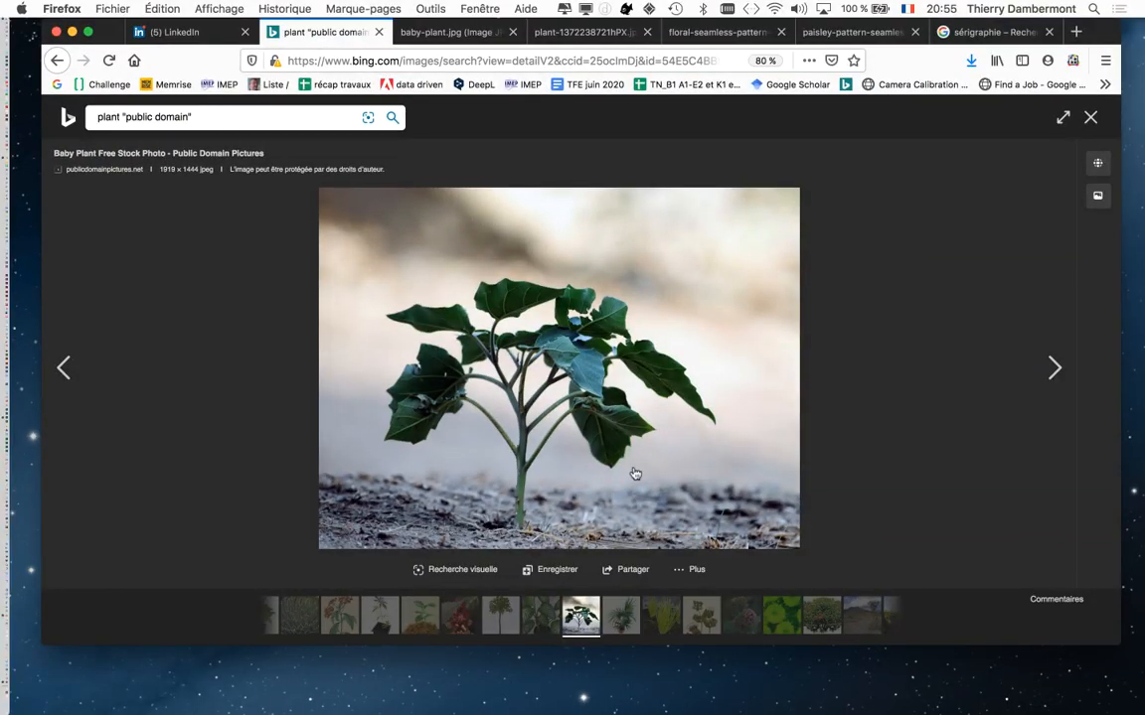
- Switch to Photoshop, open baby-plant.jpg from the effet pochoir avec Photoshop folder and show it in full-screen mode
key(super+Tab)
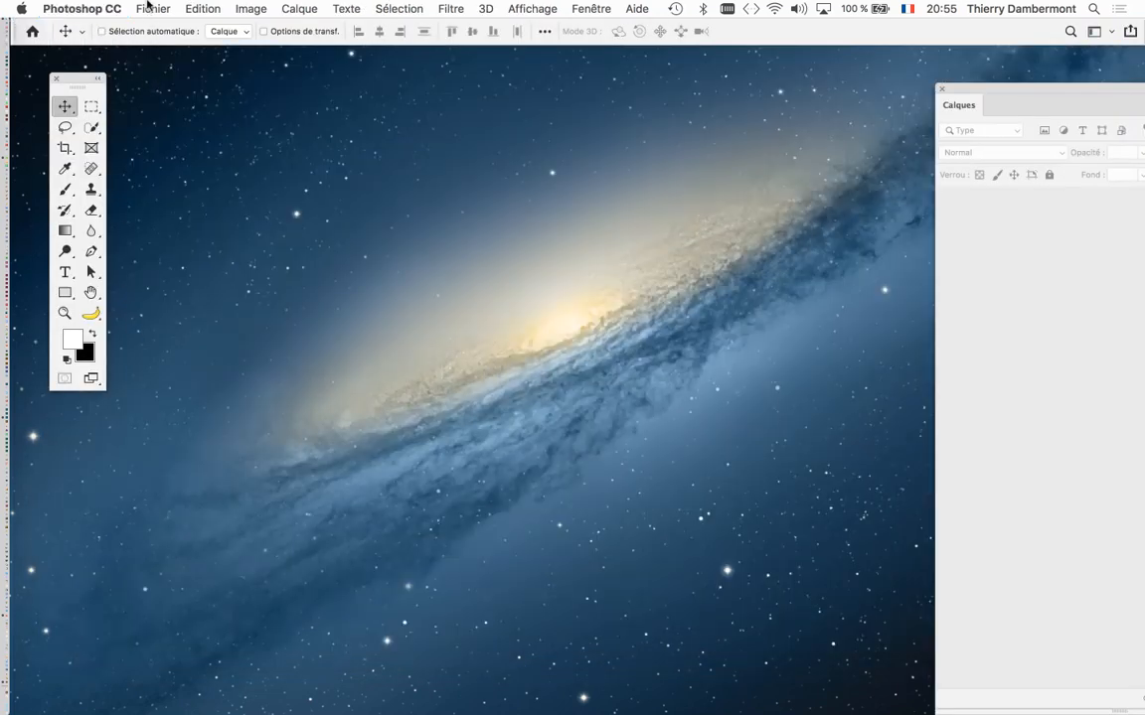
click(152, 9)
click(158, 45)
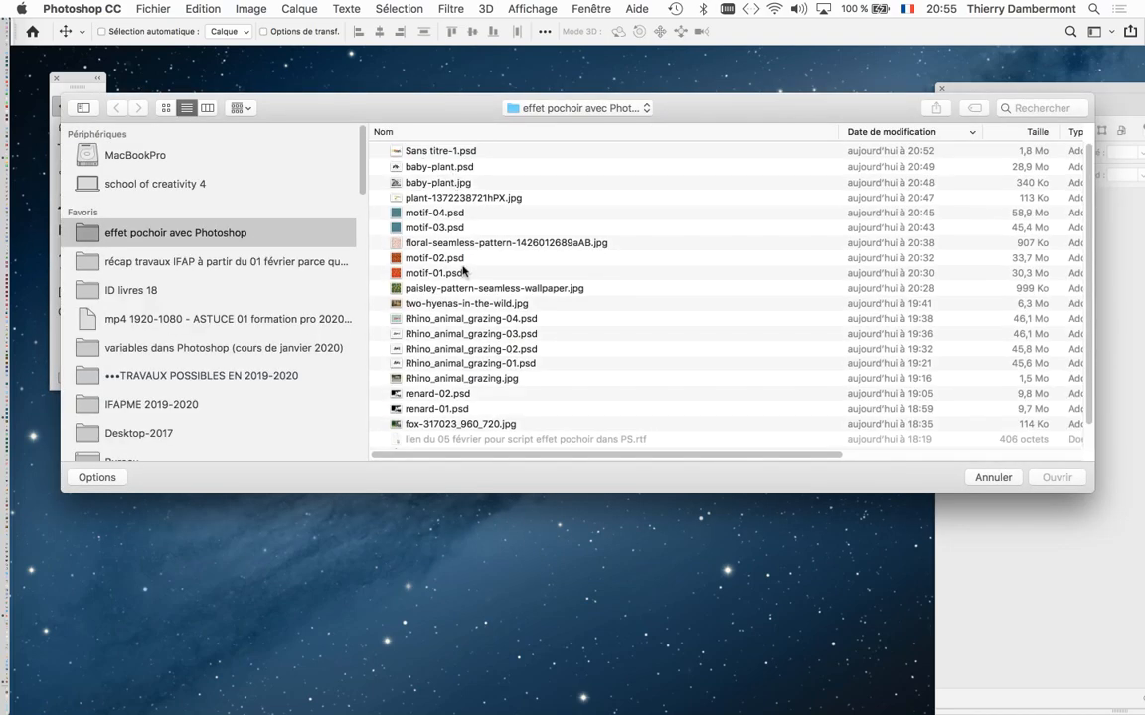
scroll(457, 245, down, 1)
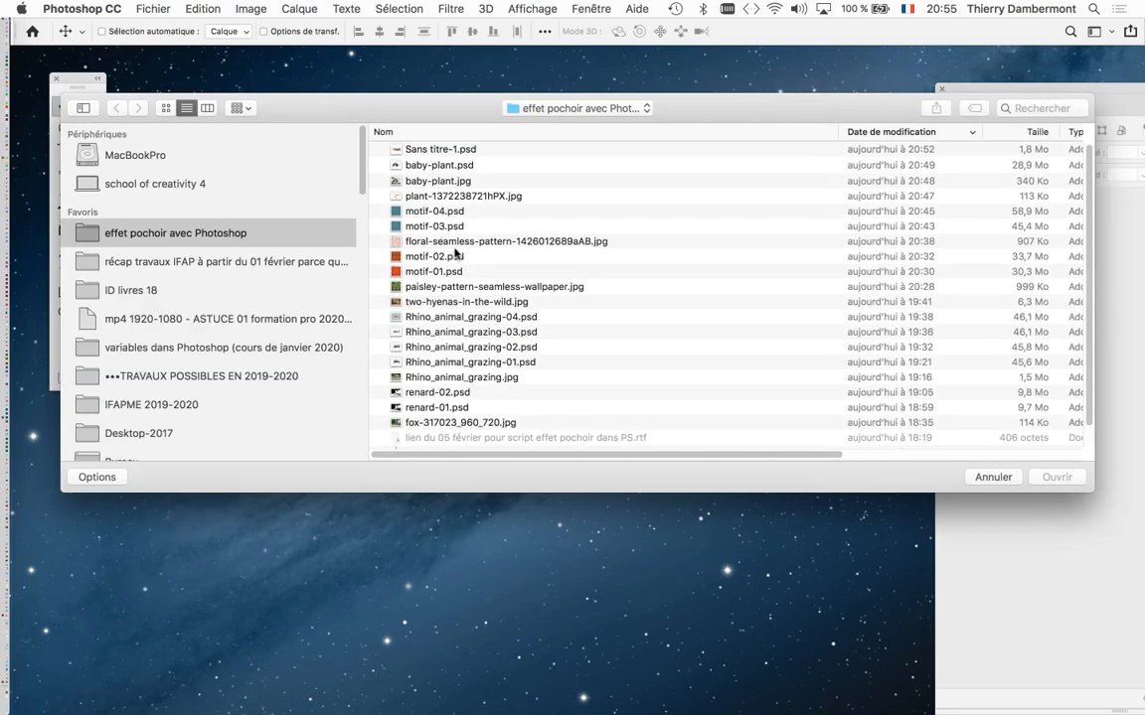
click(431, 181)
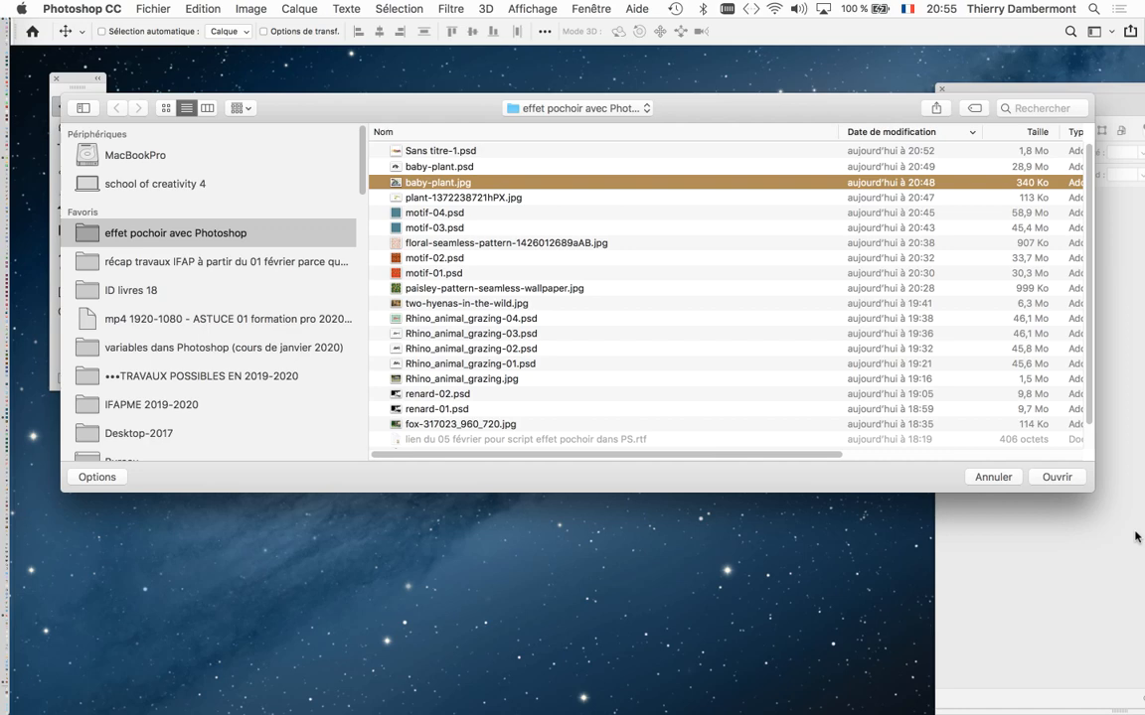
click(1056, 477)
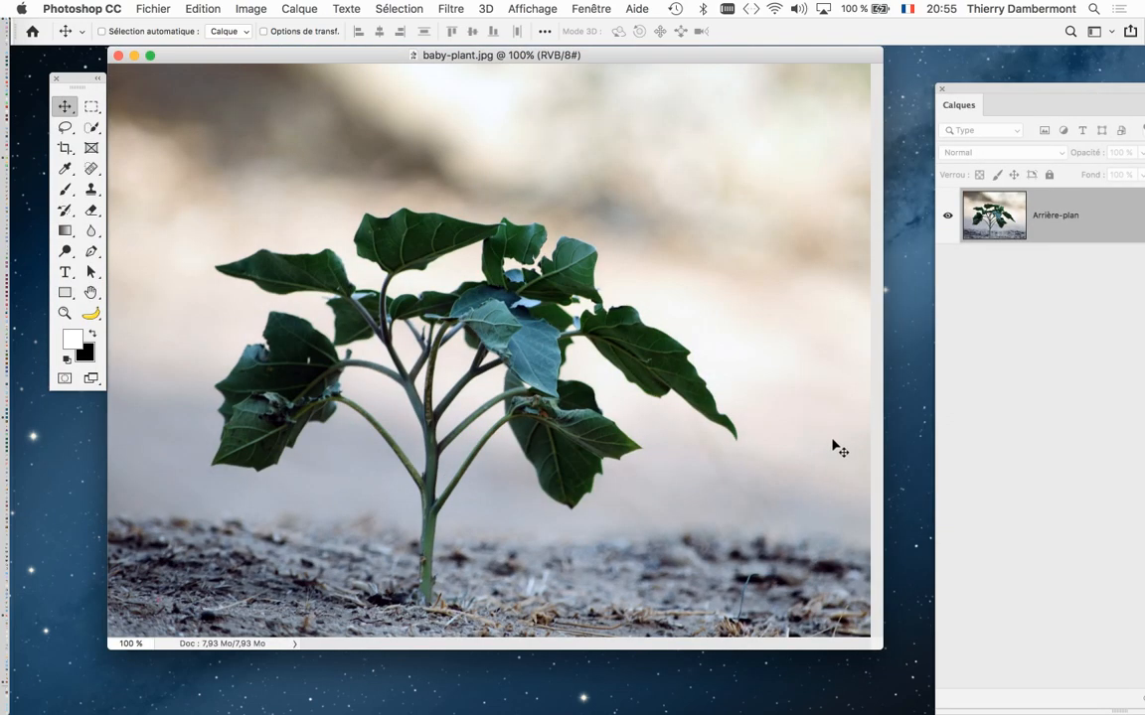
key(f)
drag(699, 365, 554, 335)
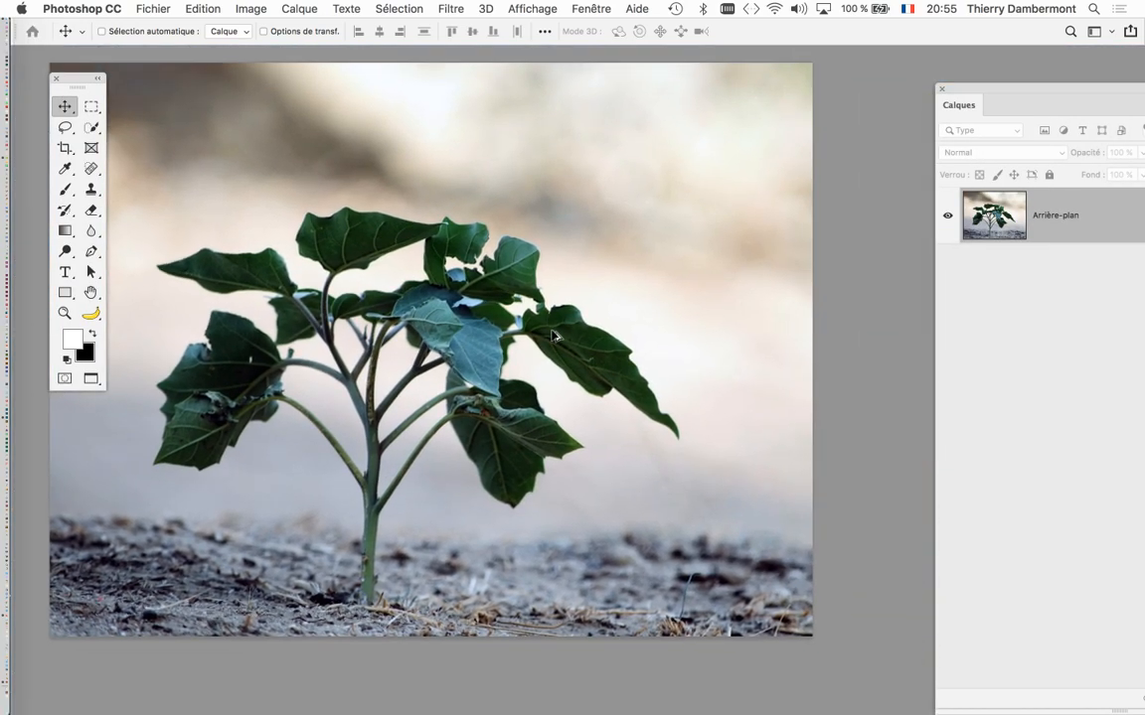
key(super+minus)
- Run the recorded action "effet pochoir version 1" from the effet pochoir set on the plant photo
click(591, 9)
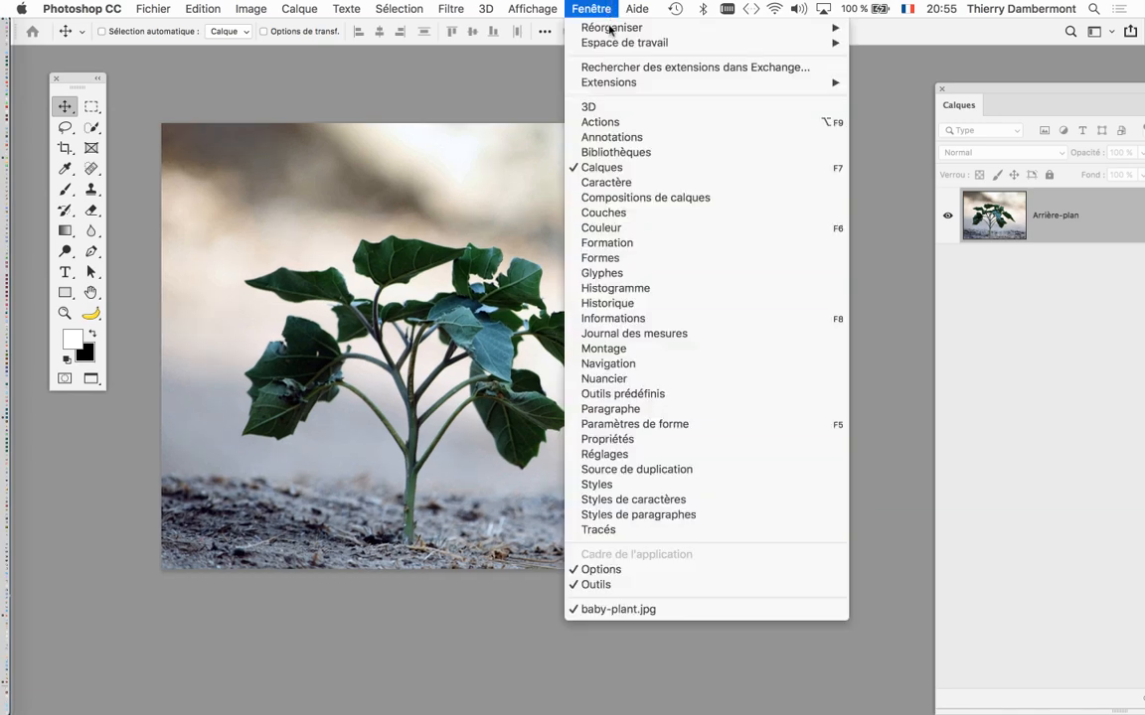
click(609, 121)
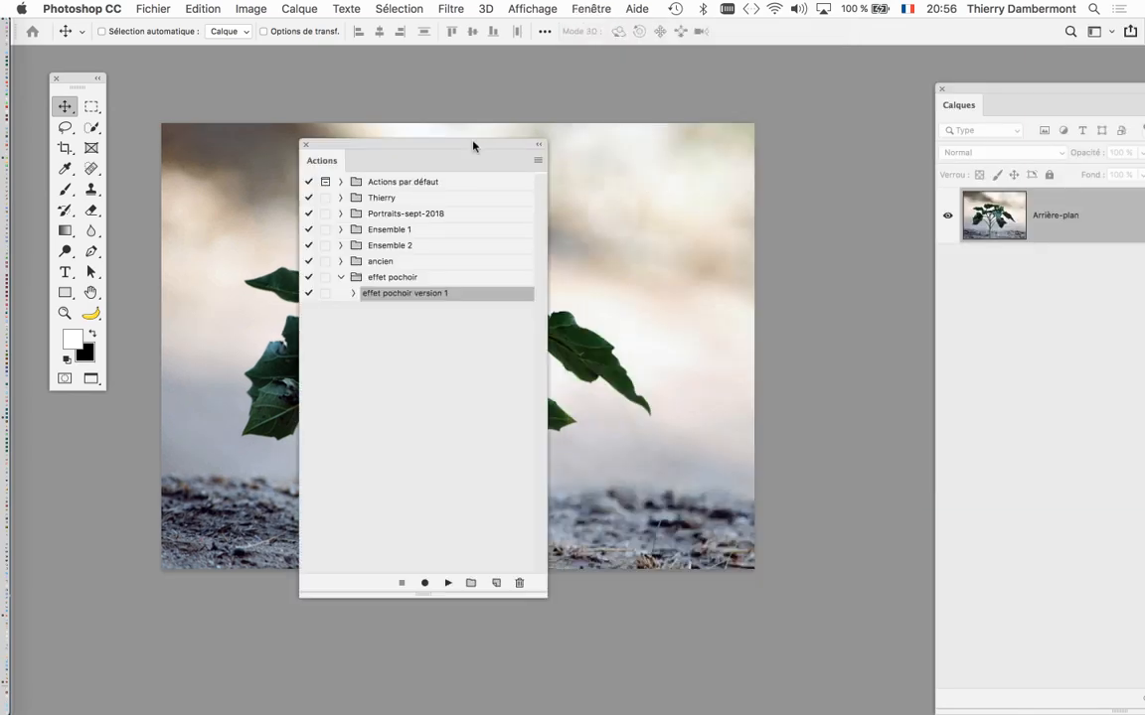
drag(470, 145, 675, 145)
drag(823, 119, 792, 86)
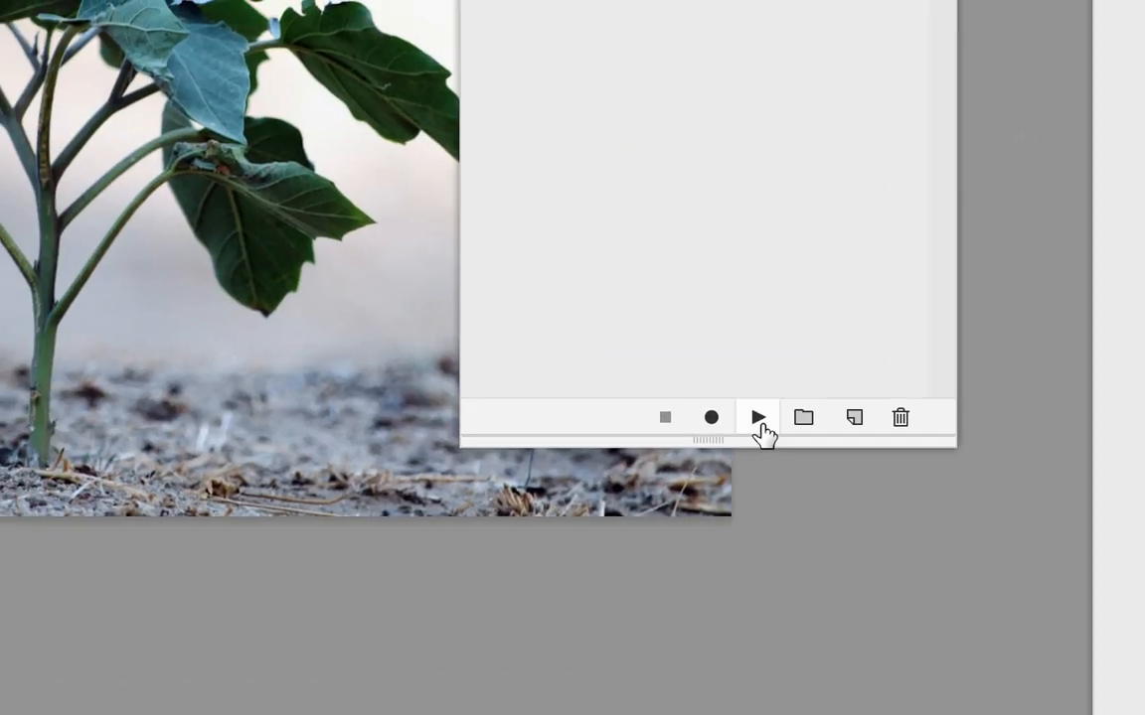
click(759, 418)
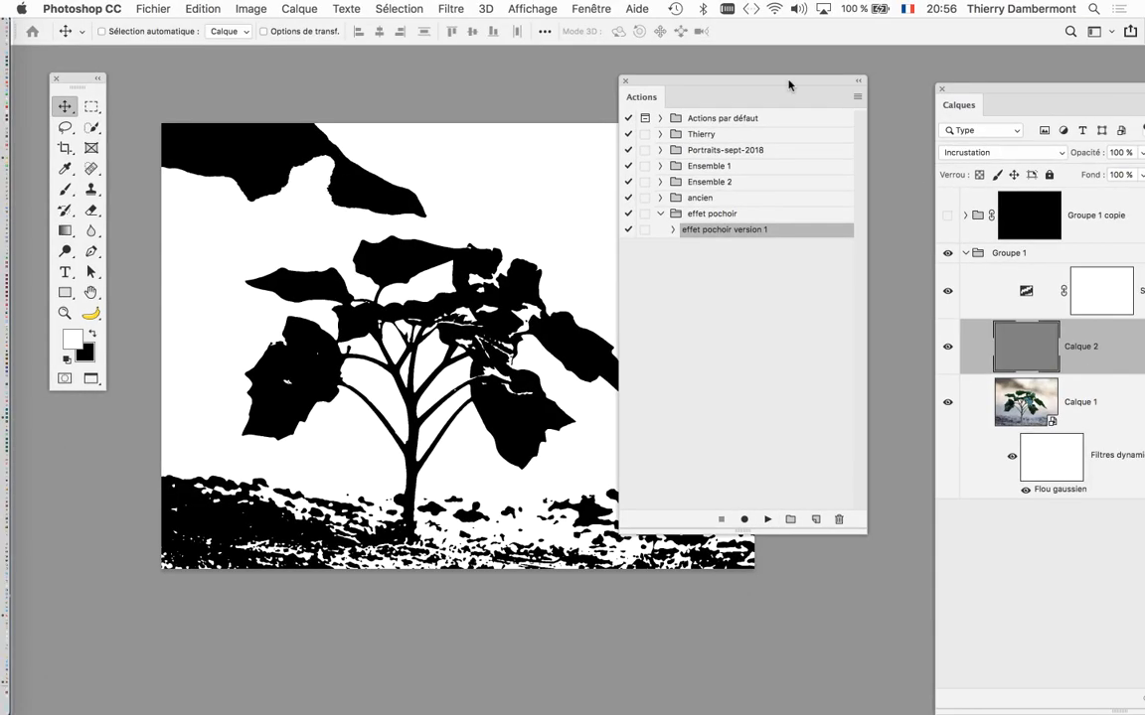
click(624, 80)
- Collapse Groupe 1 and add a new empty layer above Groupe 1 copie
drag(964, 90, 739, 76)
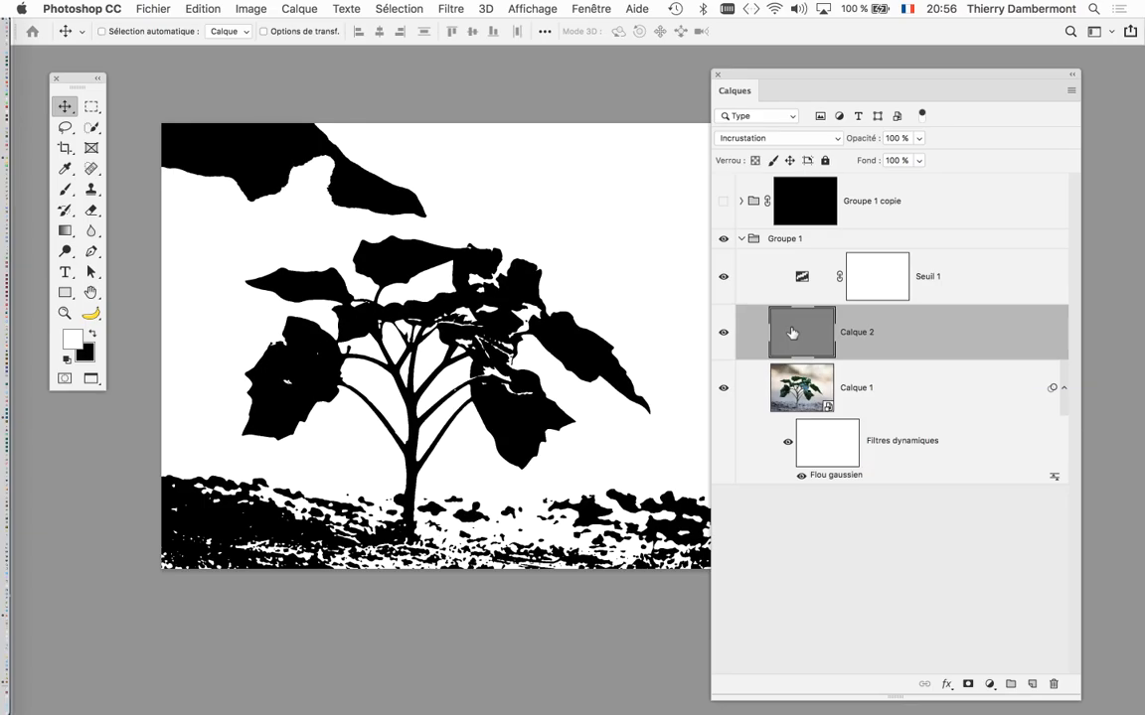
click(740, 240)
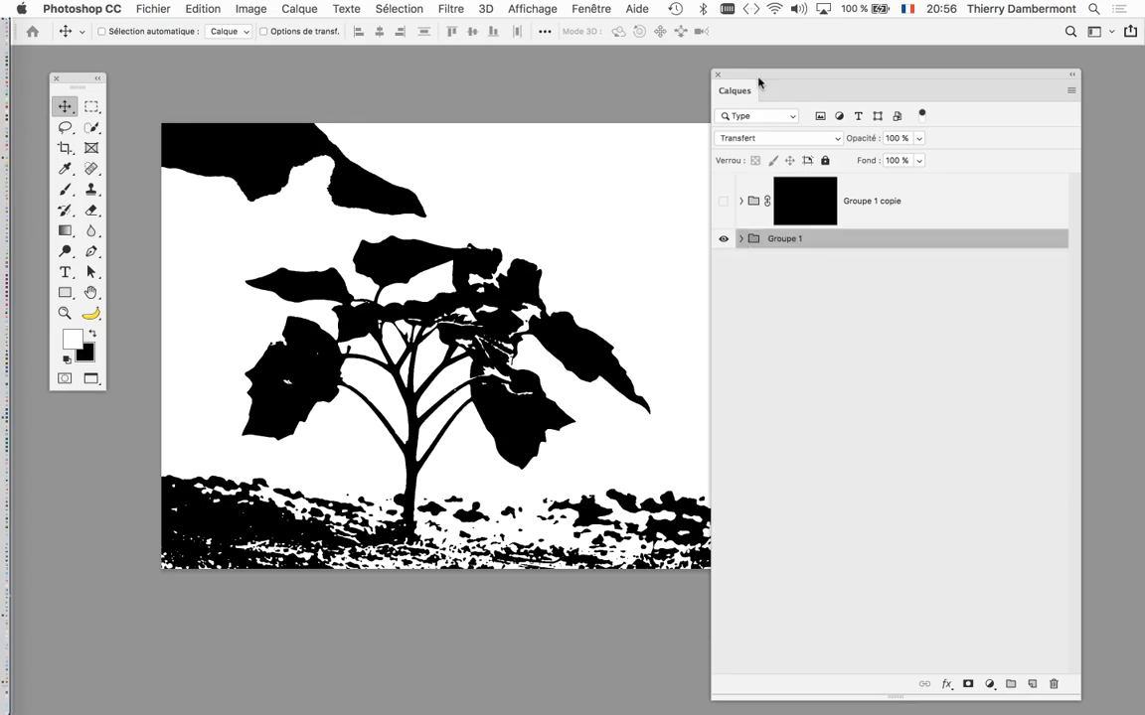
drag(762, 77, 812, 62)
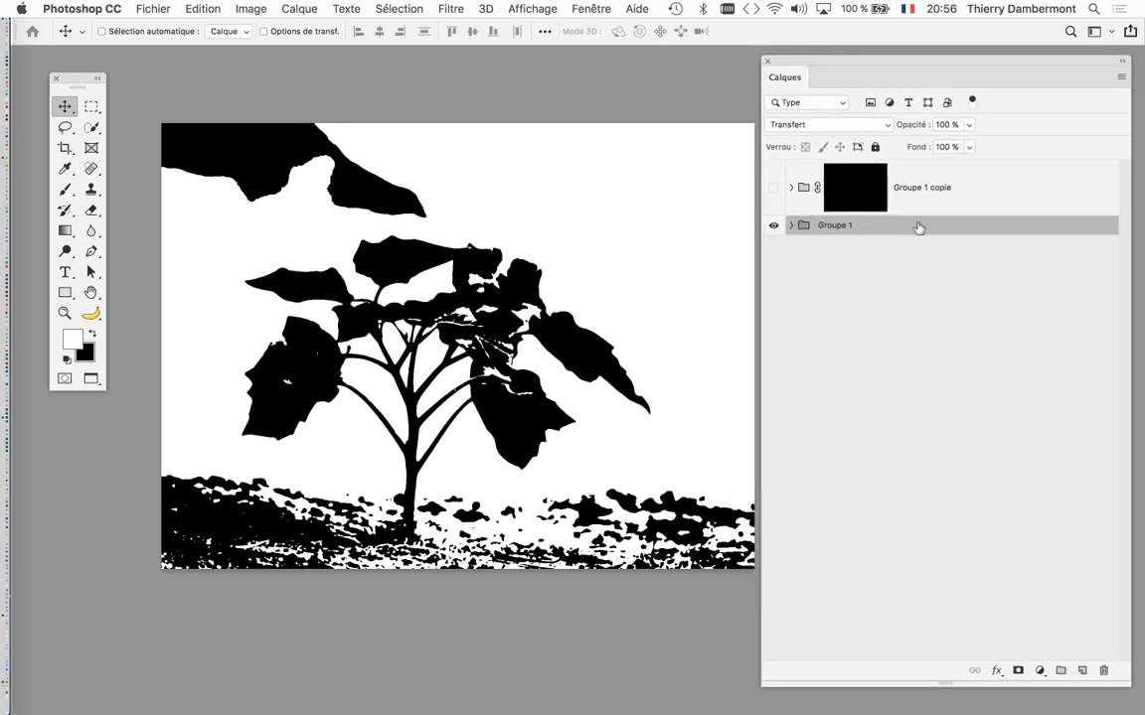
click(926, 188)
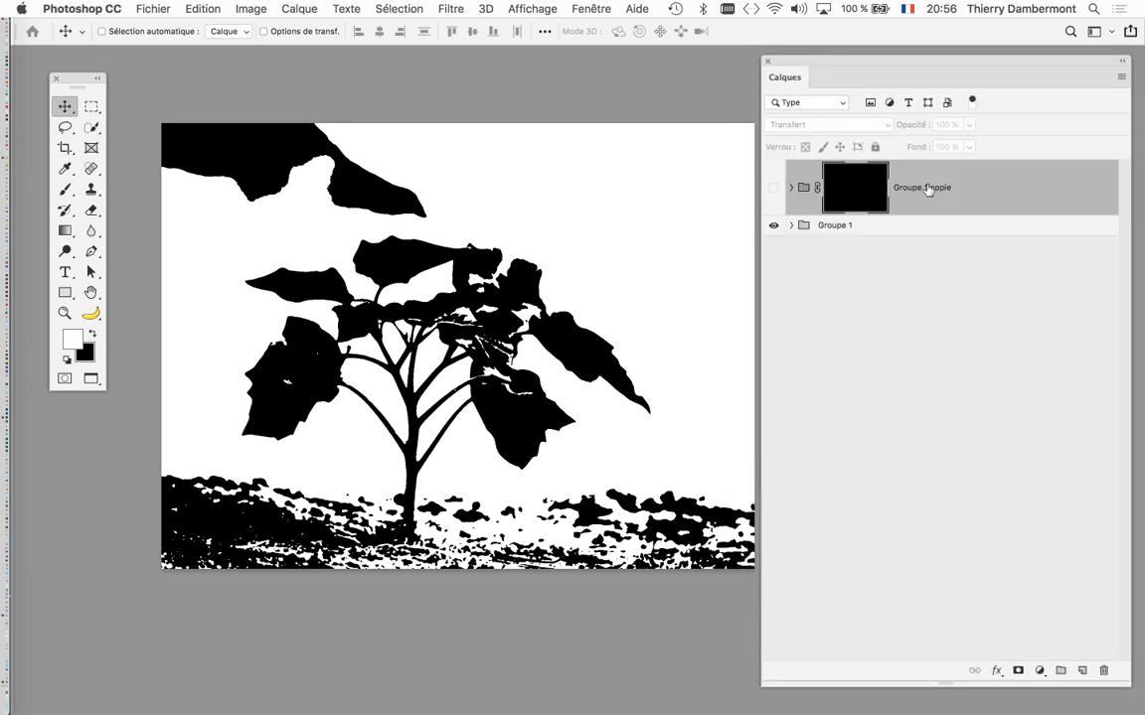
drag(1130, 685, 1043, 375)
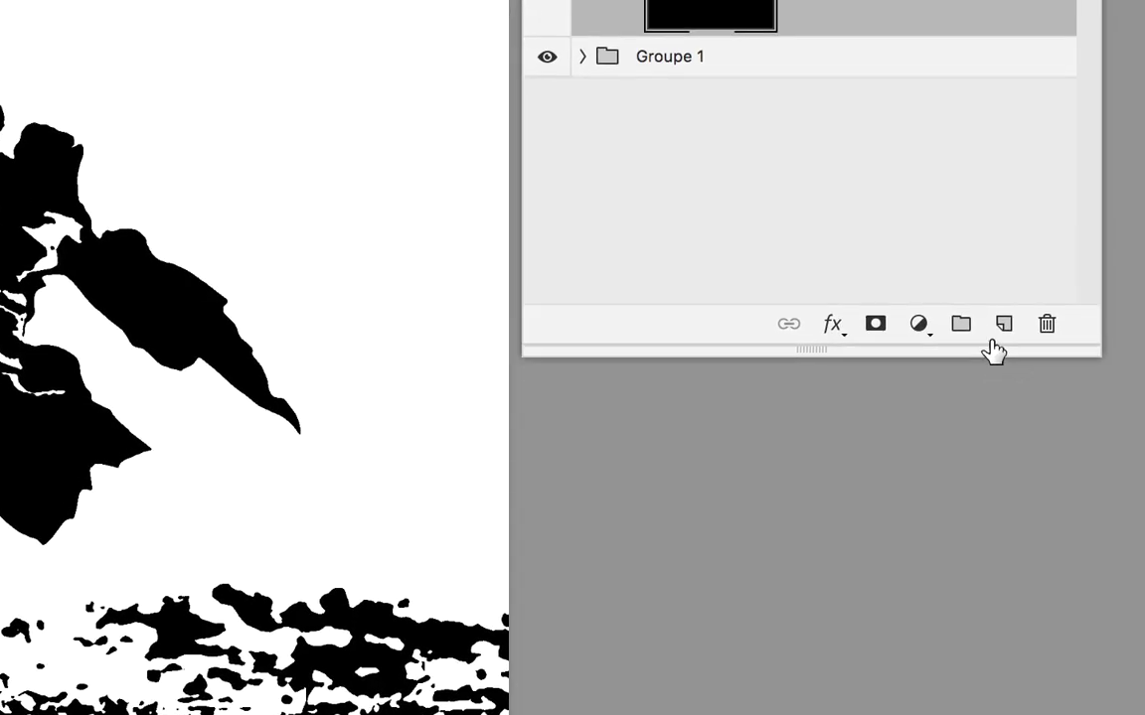
click(1004, 324)
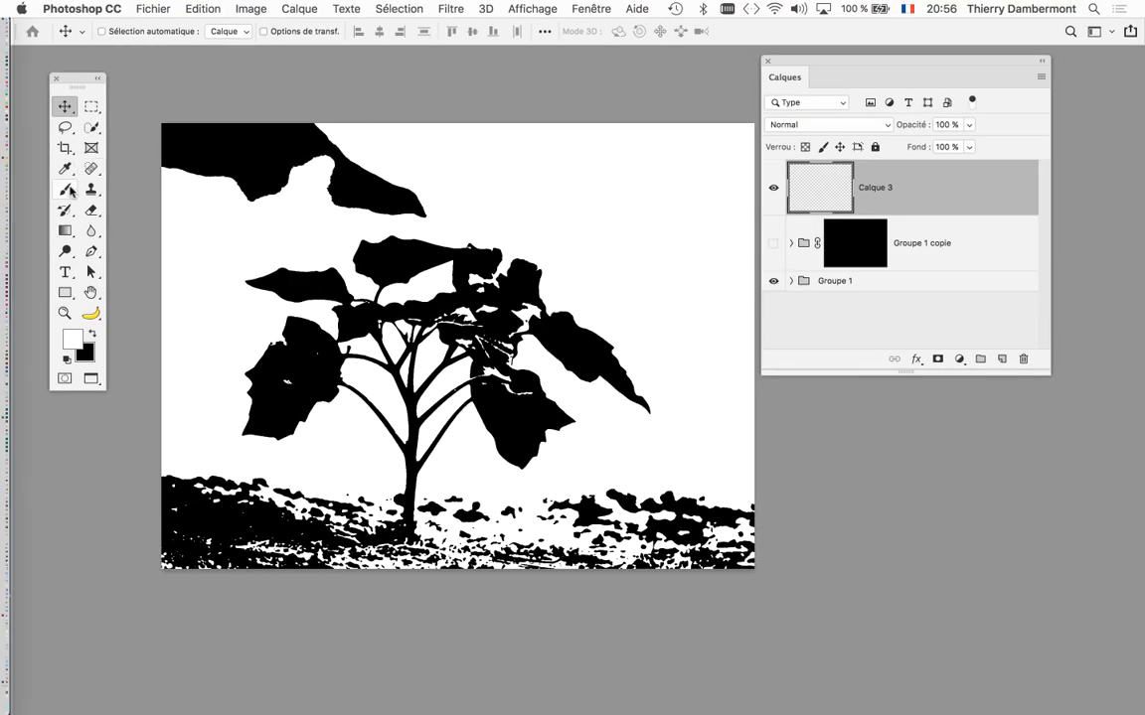
- Paint out the black background shape above the plant and the ground around its stem with a white Brush, sizes 218 and 142
click(65, 189)
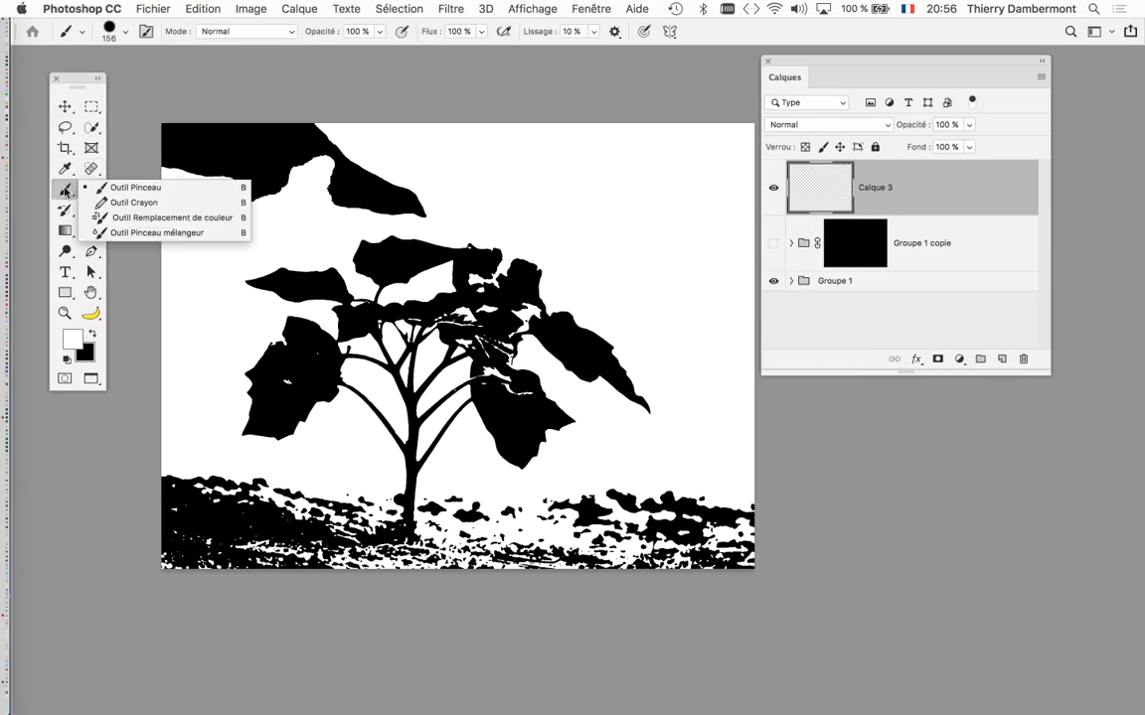
click(132, 189)
drag(427, 283, 449, 287)
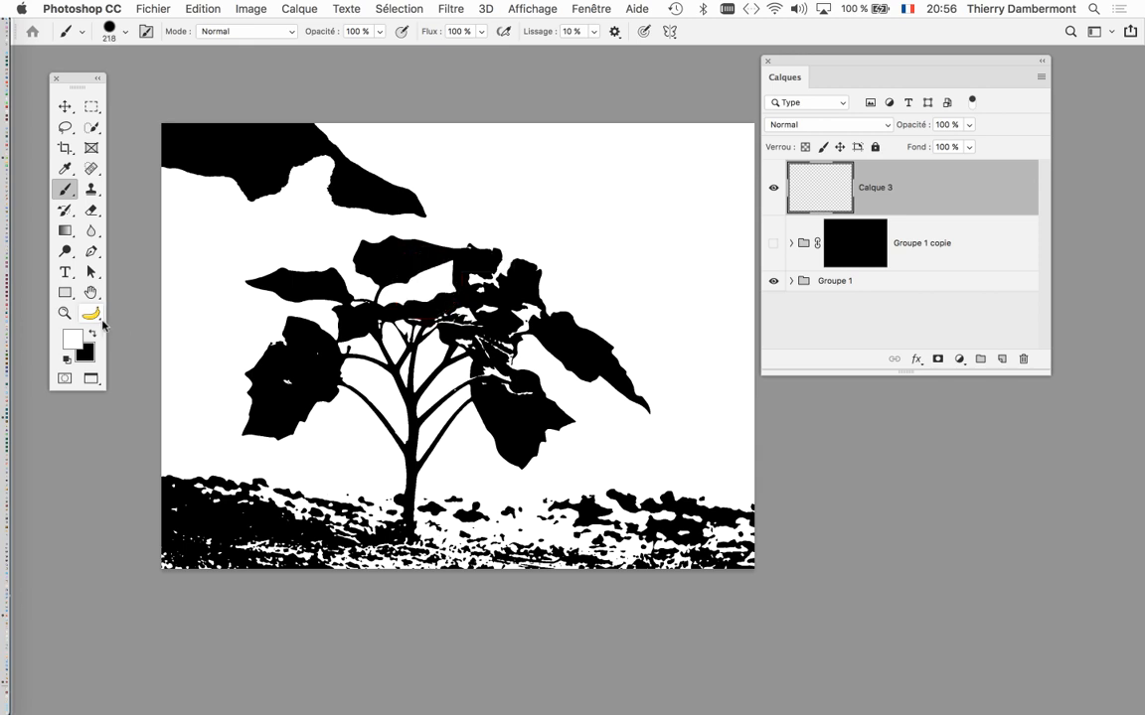
mouse_move(270, 112)
mouse_down()
mouse_move(387, 171)
mouse_move(325, 178)
mouse_move(417, 193)
mouse_move(228, 165)
mouse_move(209, 139)
mouse_move(294, 155)
mouse_move(163, 131)
mouse_move(193, 211)
mouse_up()
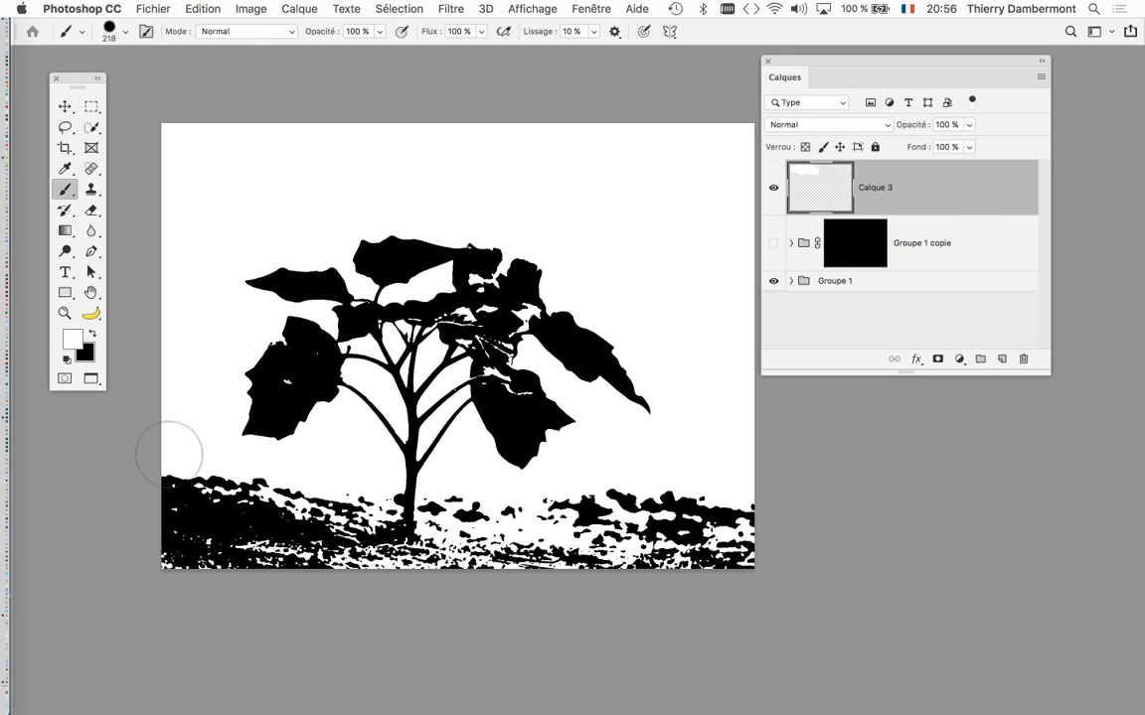
mouse_move(165, 466)
mouse_down()
mouse_move(311, 493)
mouse_move(383, 537)
mouse_move(429, 542)
mouse_move(392, 457)
mouse_up()
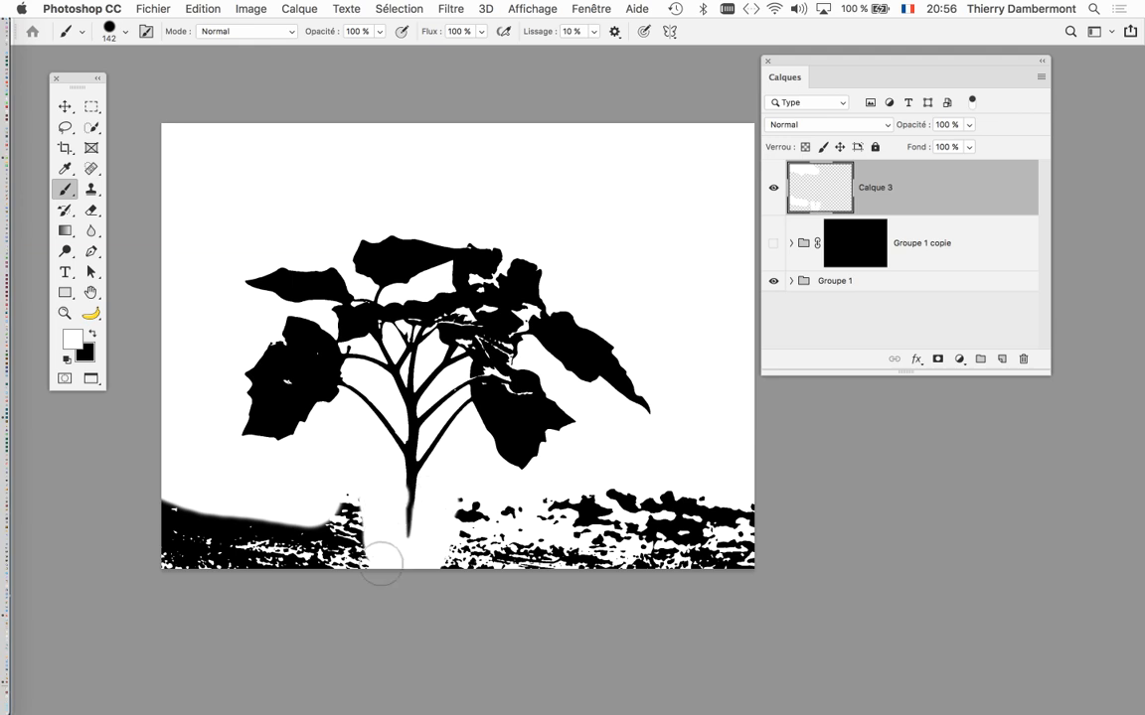
mouse_move(427, 502)
mouse_down()
mouse_move(678, 488)
mouse_move(748, 504)
mouse_move(665, 520)
mouse_move(741, 532)
mouse_up()
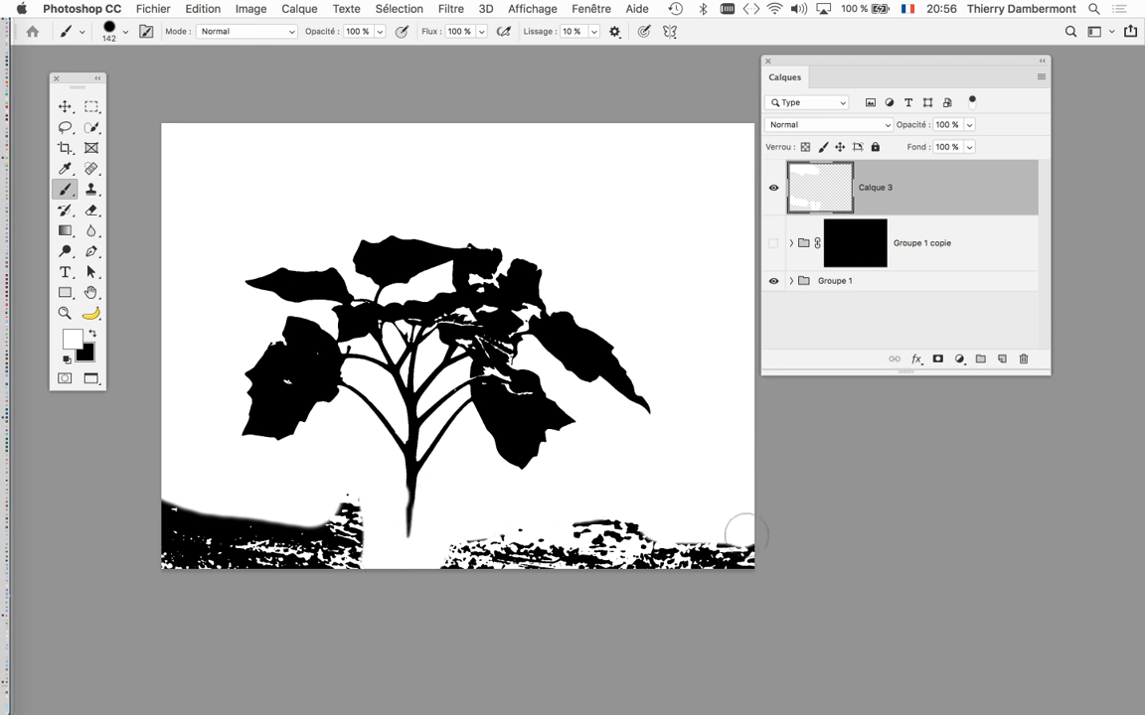
mouse_move(140, 511)
mouse_down()
mouse_move(373, 518)
mouse_move(355, 505)
mouse_move(355, 568)
mouse_move(359, 556)
mouse_move(151, 556)
mouse_move(159, 528)
mouse_move(199, 536)
mouse_up()
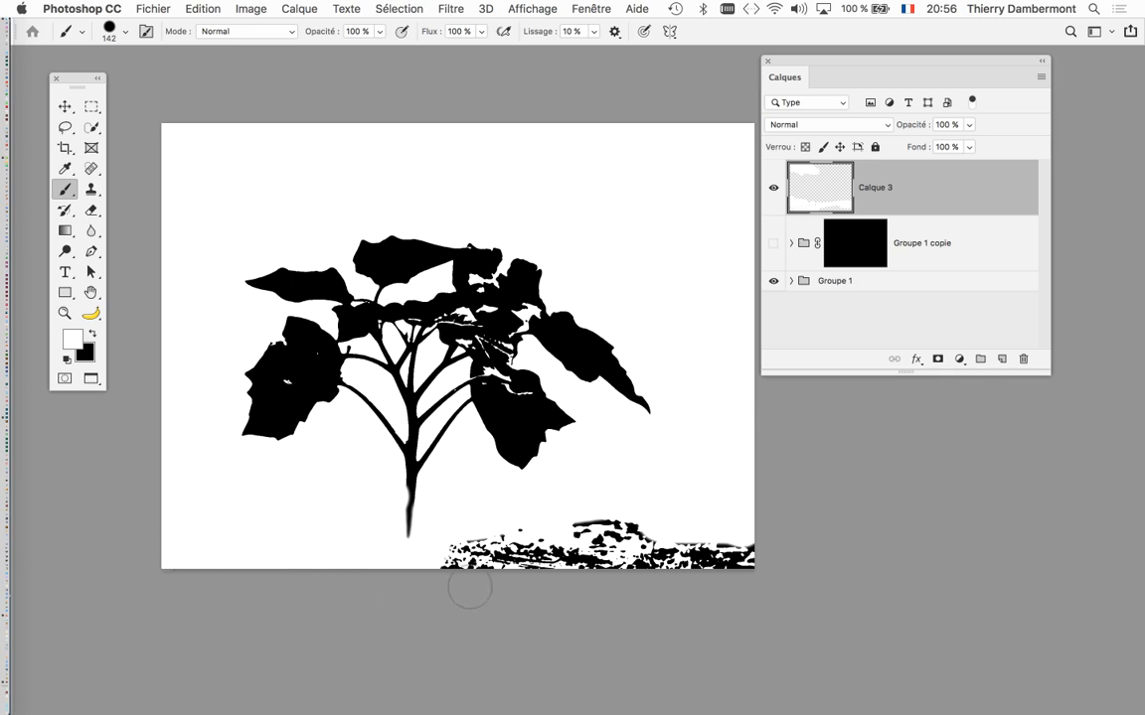
mouse_move(766, 557)
mouse_down()
mouse_move(636, 530)
mouse_move(488, 550)
mouse_up()
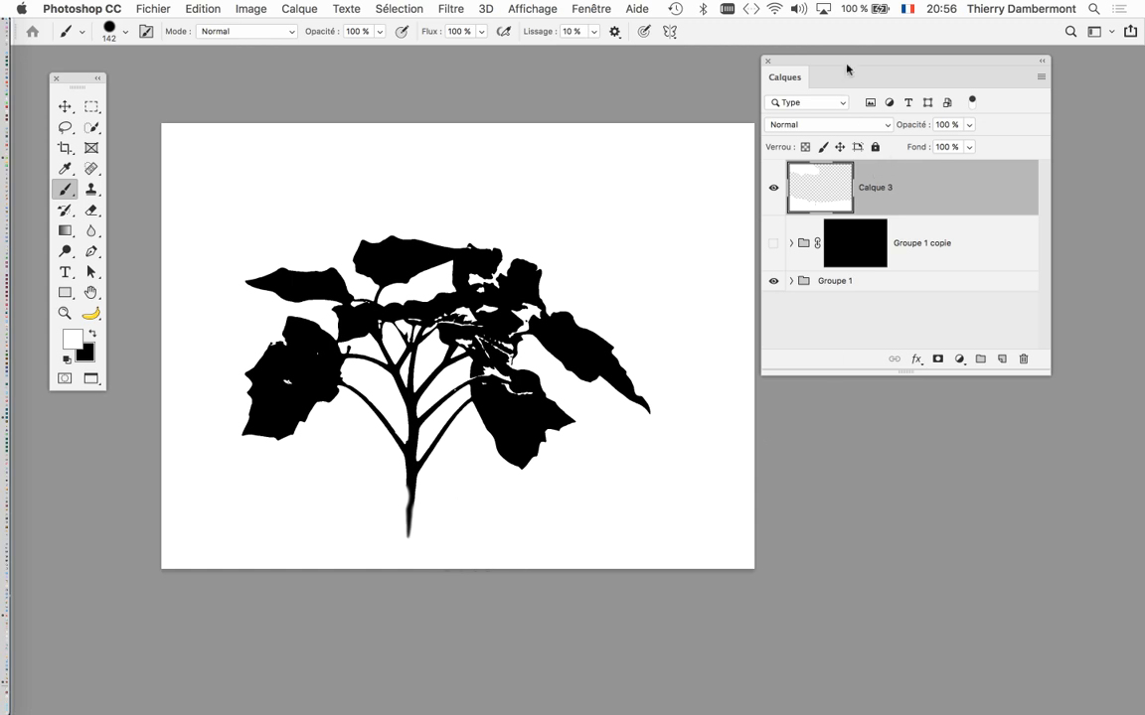
- Add a Vibrance adjustment layer above the painted layer
click(959, 358)
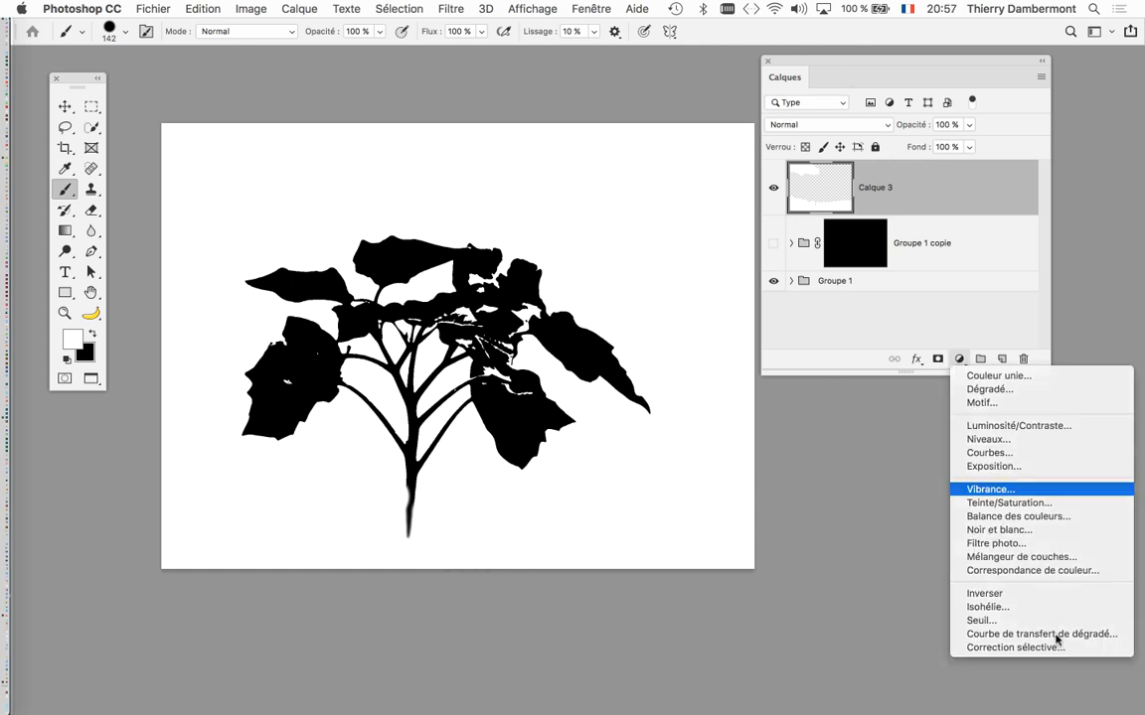
click(990, 489)
click(817, 177)
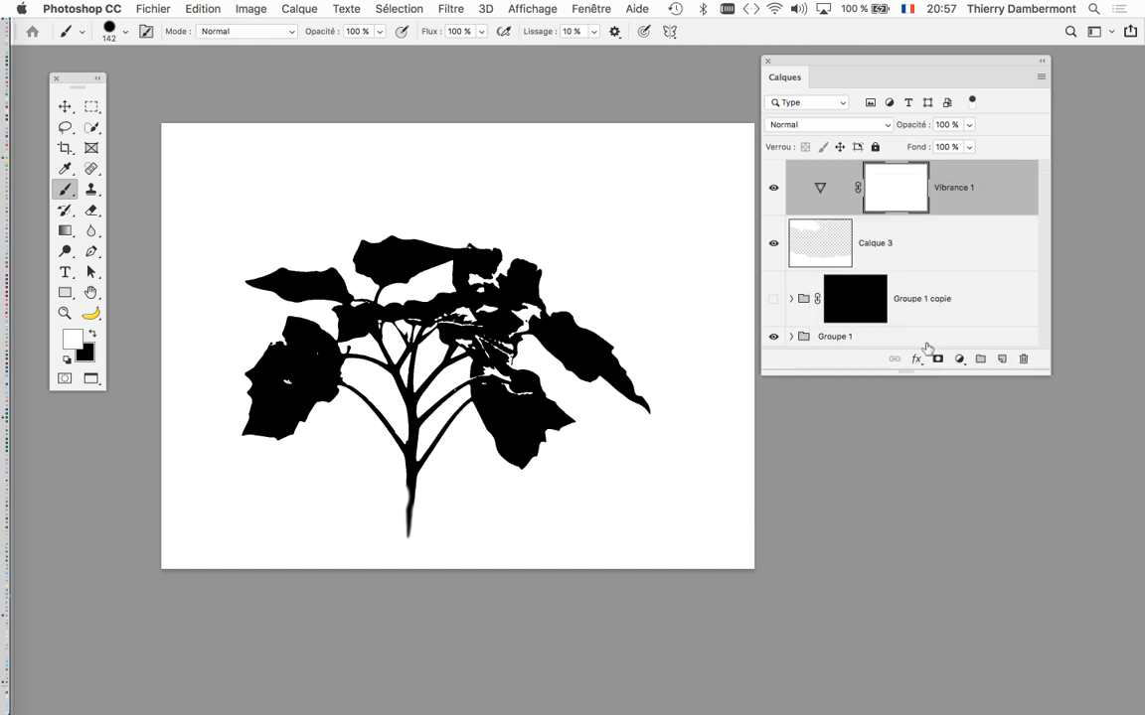
- Add a Gradient Map adjustment layer above Calque 3 and invert its gradient
drag(1033, 354, 1055, 341)
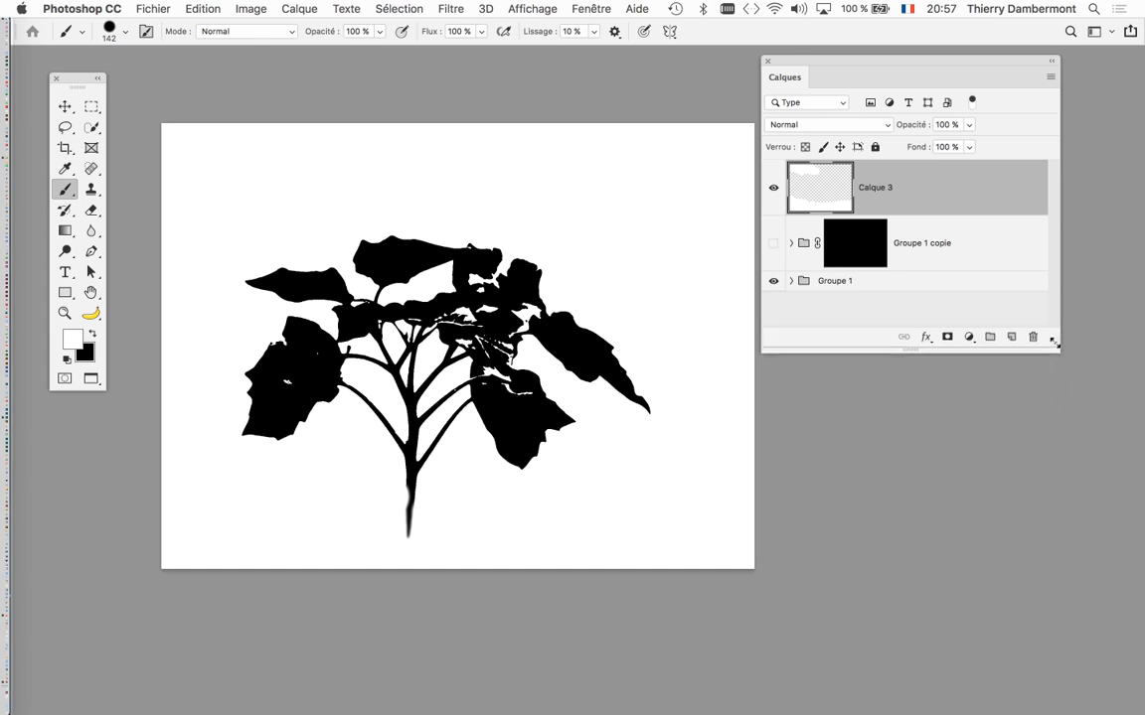
click(969, 327)
click(1033, 605)
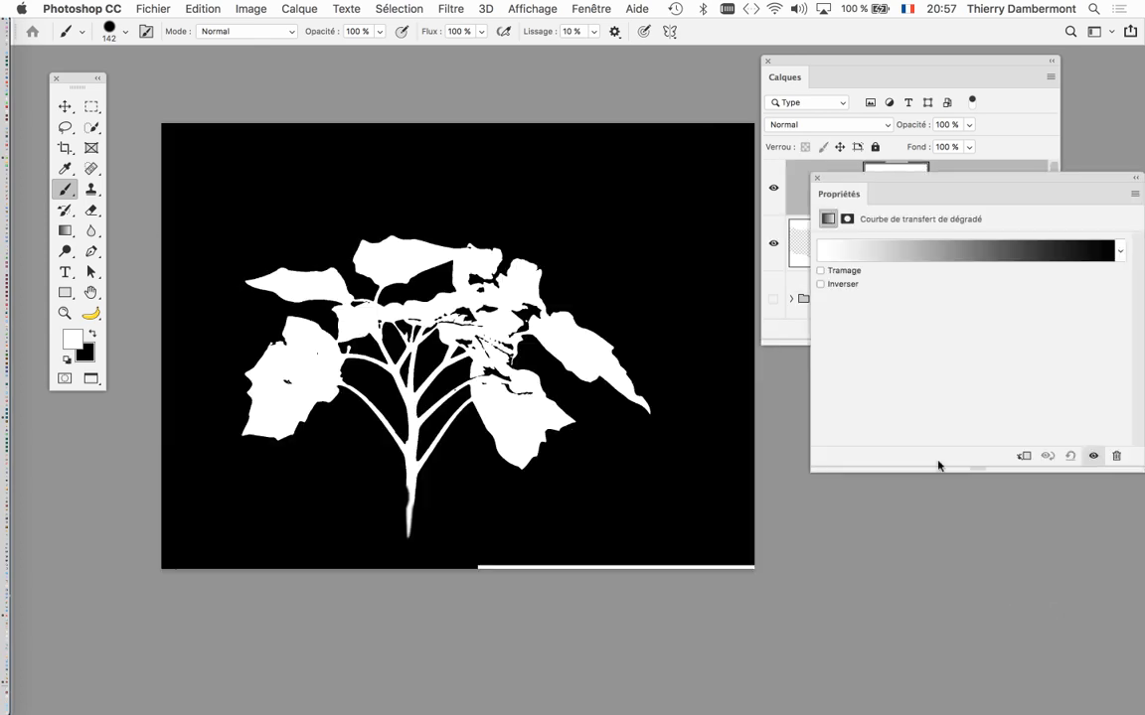
click(842, 285)
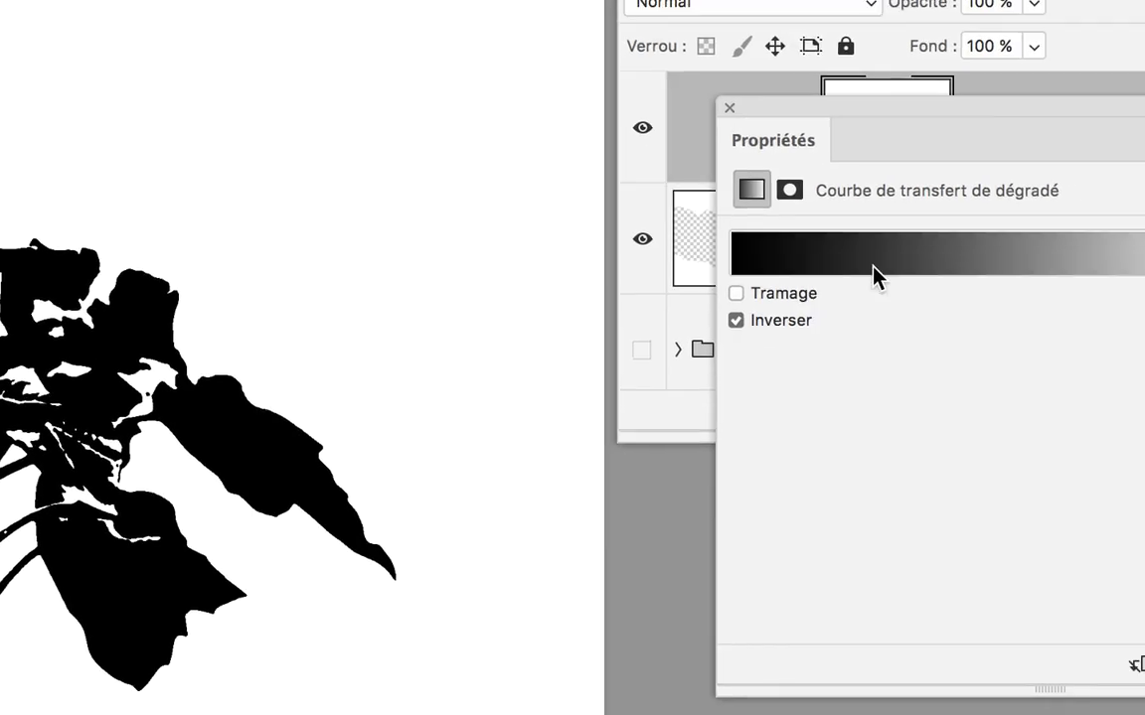
- Change the gradient map's black stop to red e83f3f so the plant silhouette is coloured on white
click(935, 220)
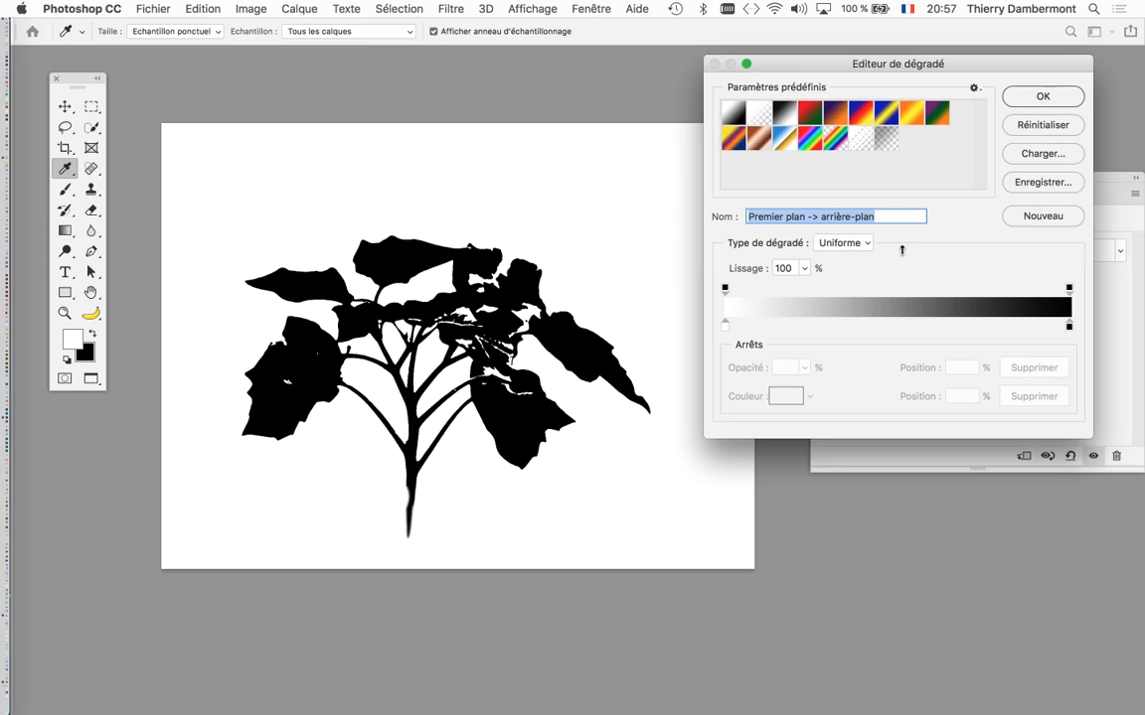
drag(909, 63, 834, 58)
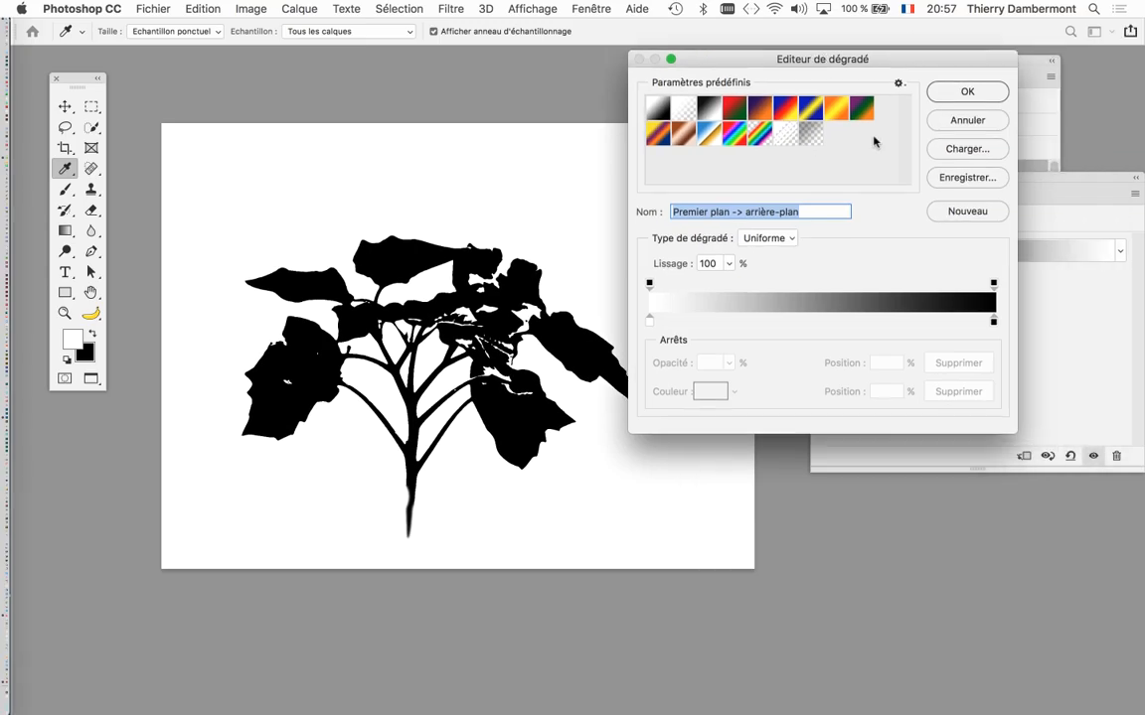
click(994, 321)
double_click(994, 321)
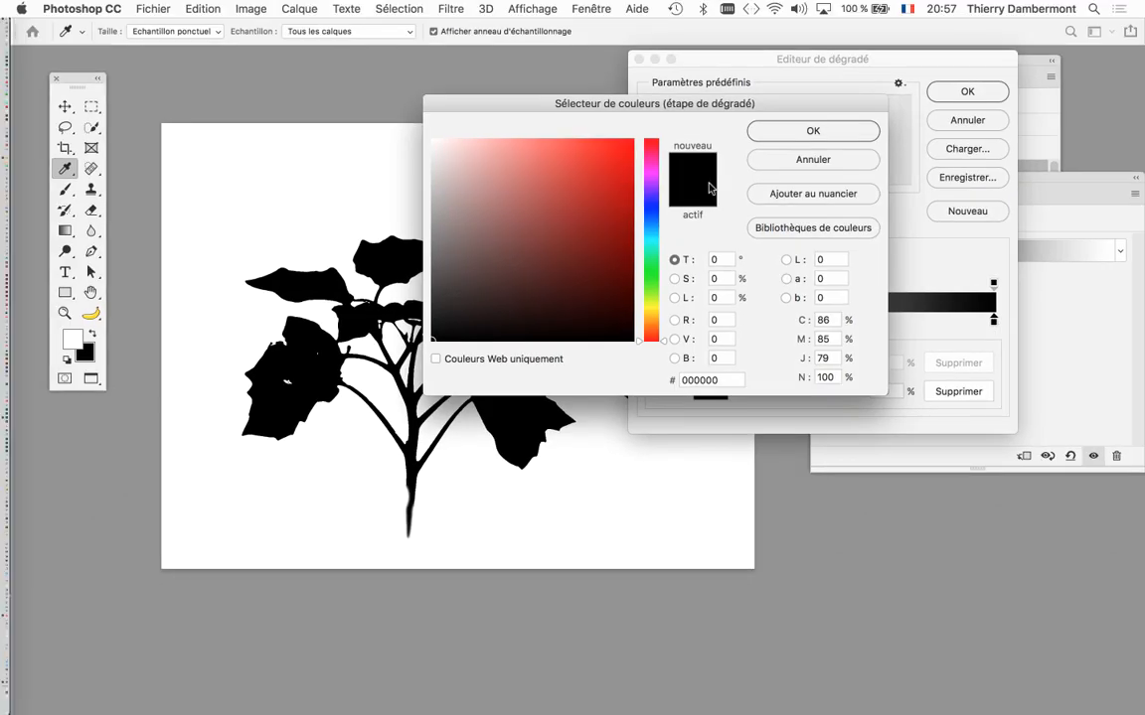
drag(554, 105, 786, 102)
click(812, 155)
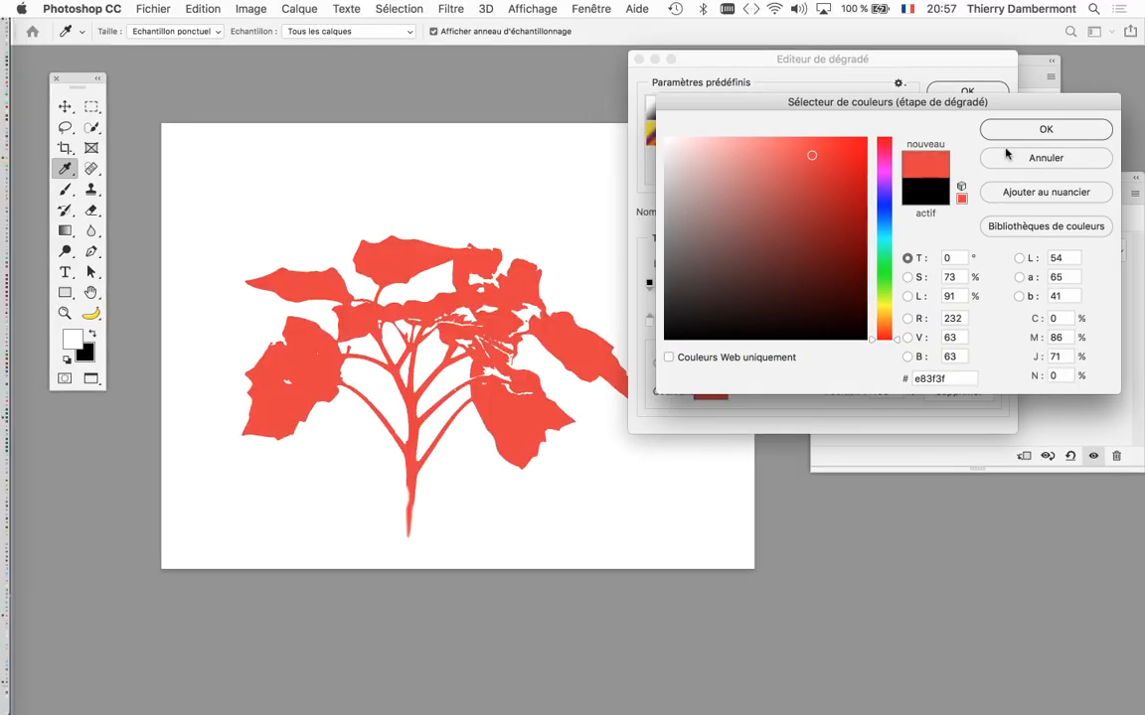
click(1024, 130)
click(967, 93)
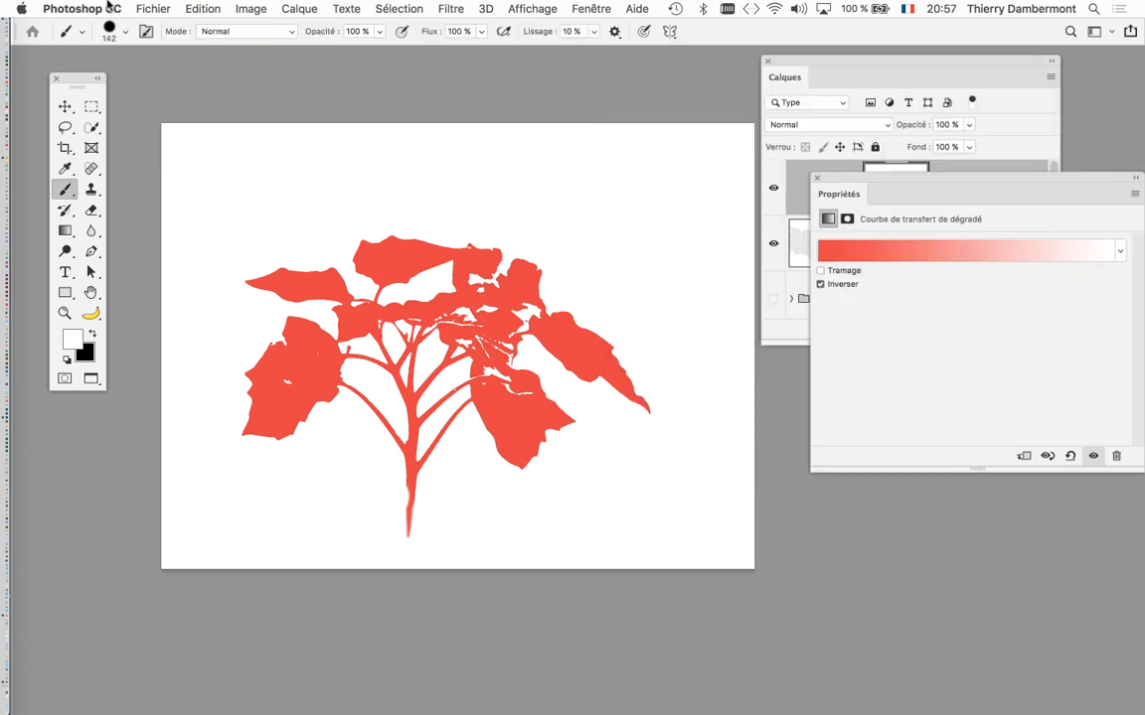
click(149, 9)
click(204, 173)
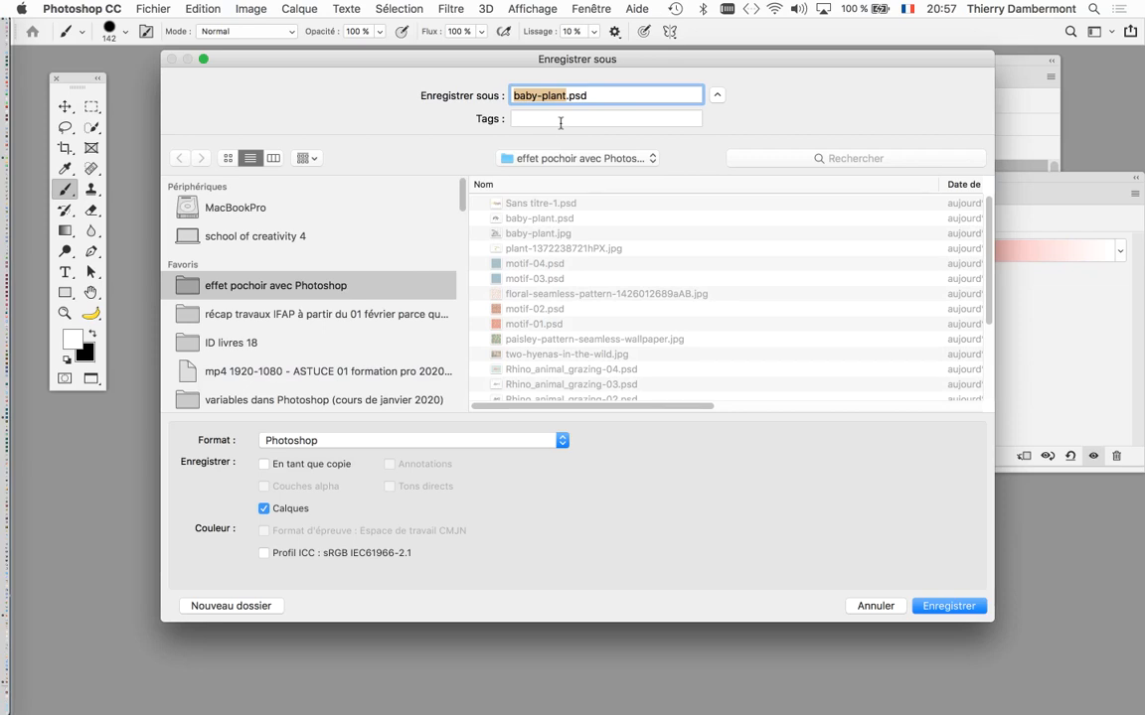
click(866, 606)
- Close the gradient map's properties and delete its adjustment layer above Calque 3
click(816, 179)
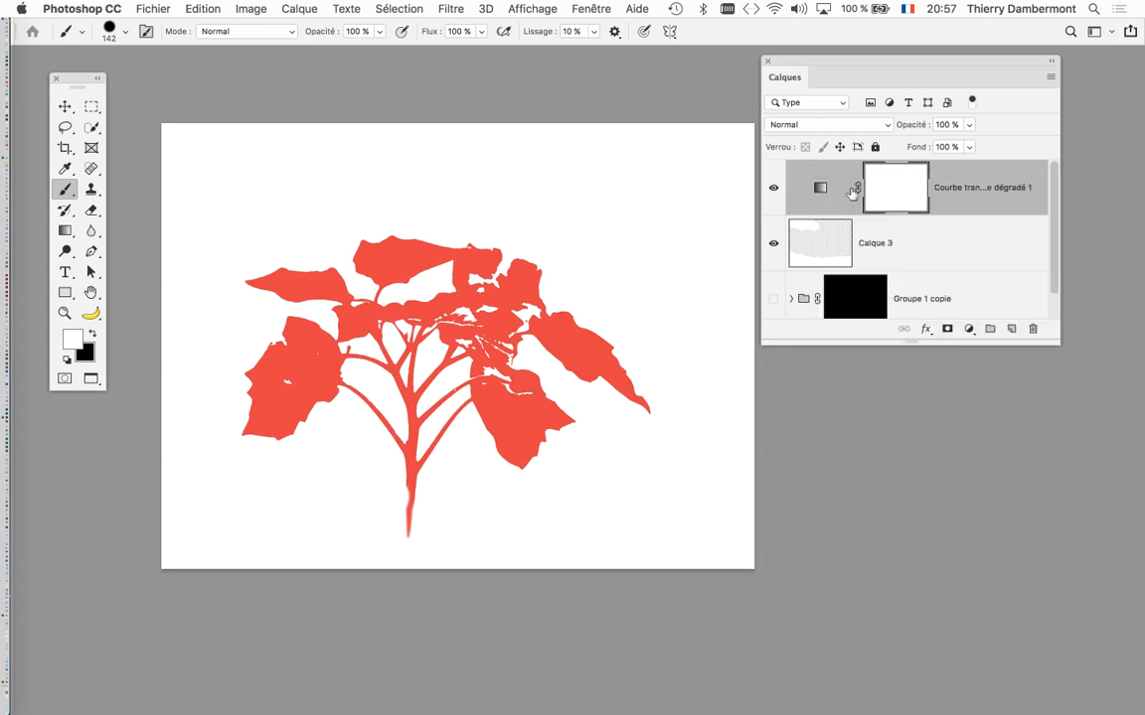
drag(832, 191, 999, 436)
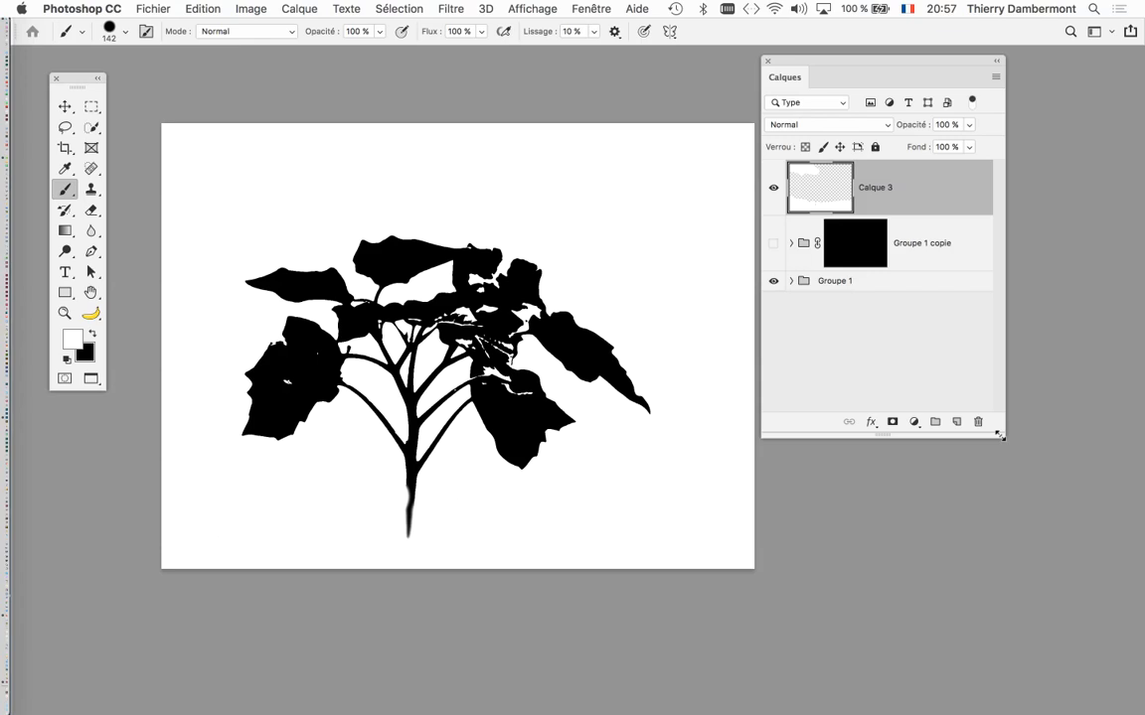
drag(819, 65, 858, 74)
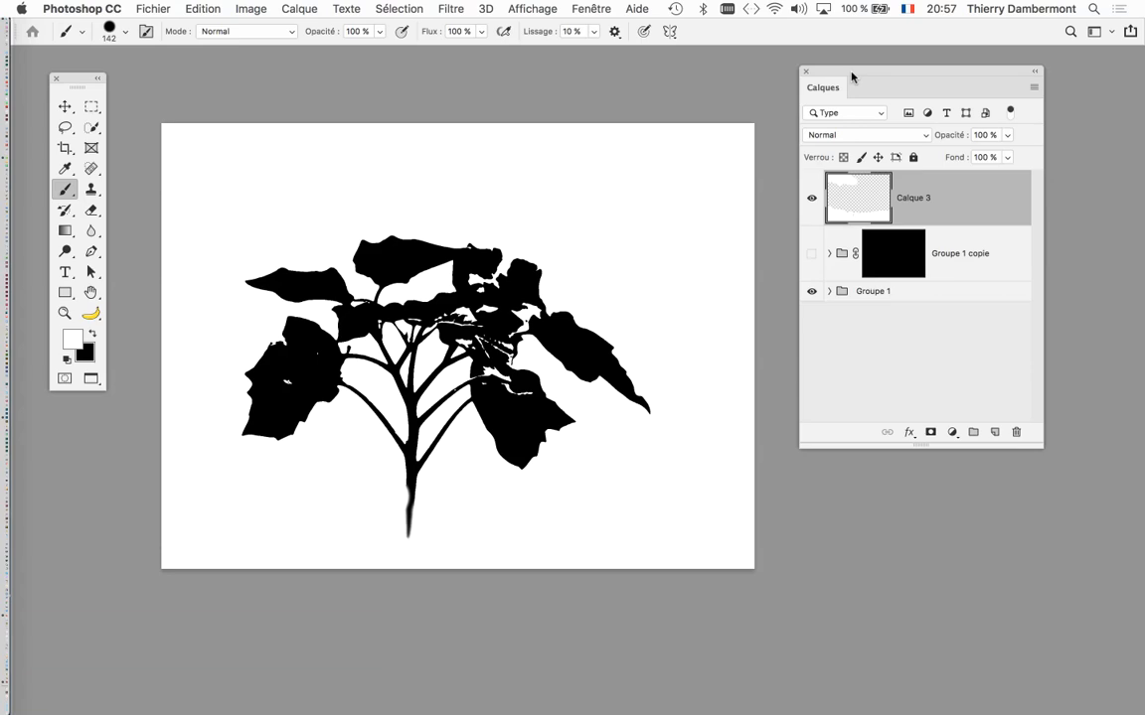
- Save the stencil as baby-plant-vs2.psd in the effet pochoir avec Photoshop folder, keeping layers and maximised compatibility
click(147, 8)
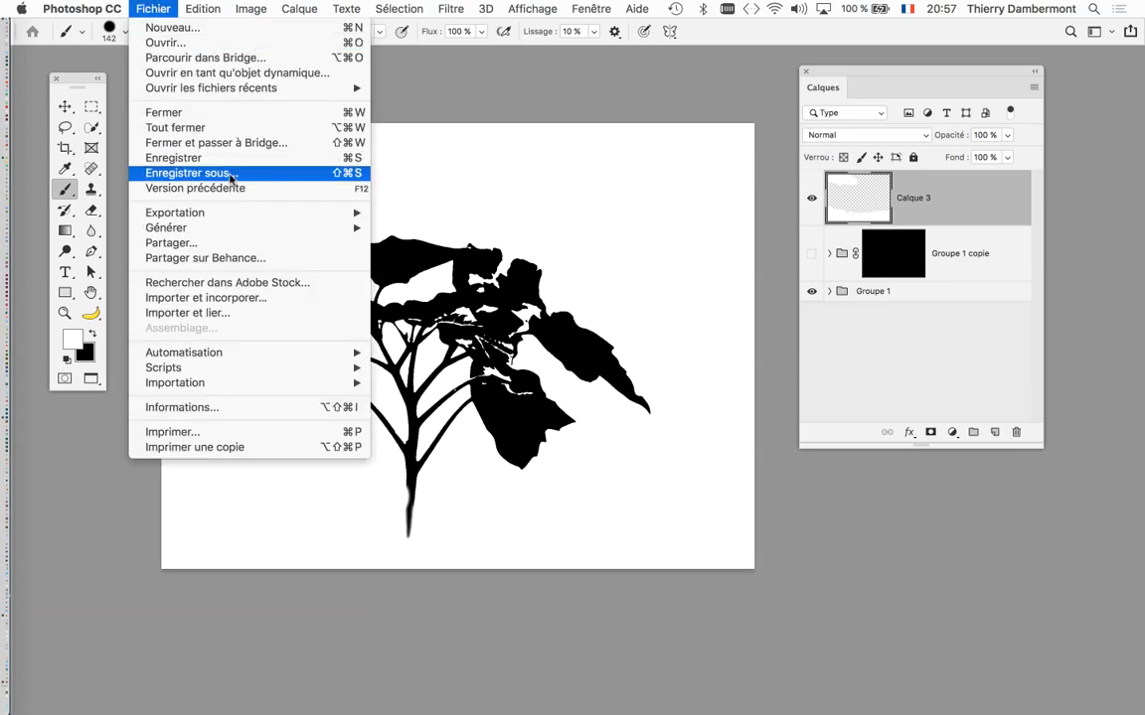
click(189, 173)
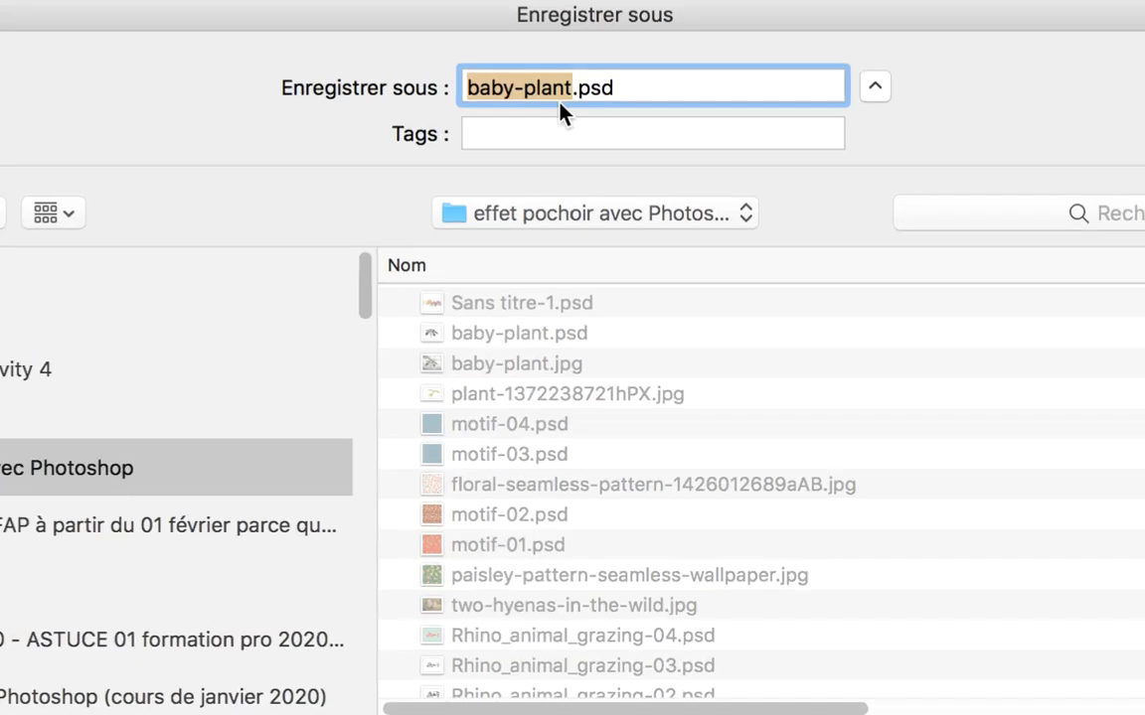
click(572, 88)
text(-)
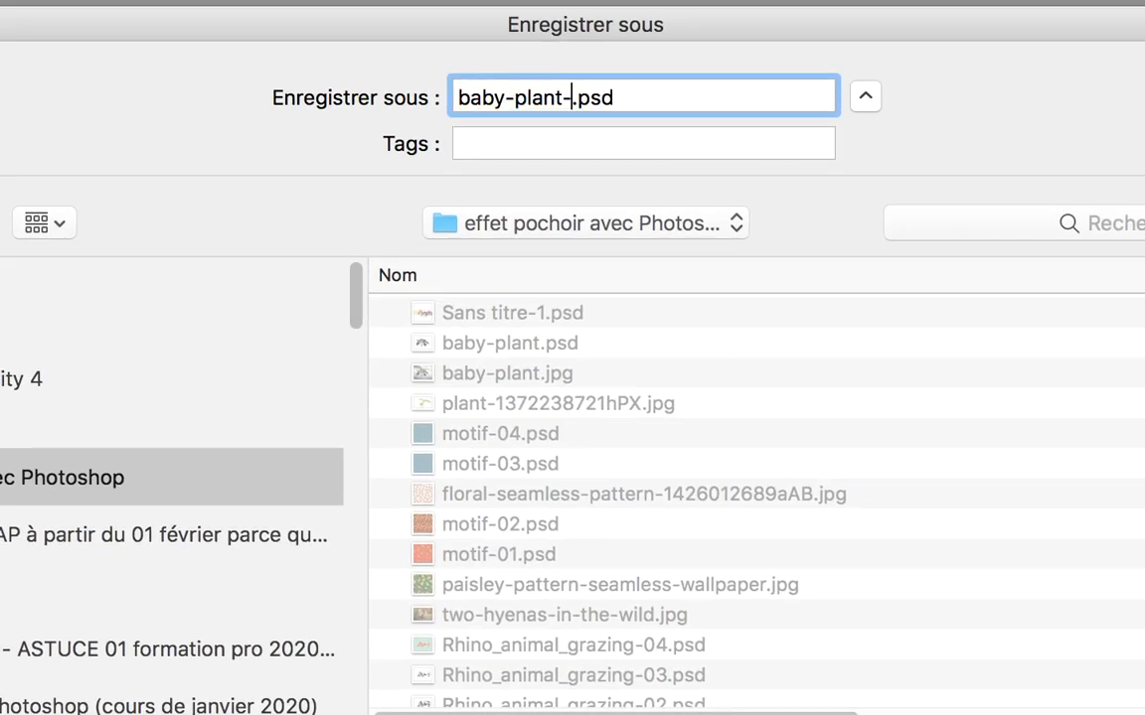
text(02)
key(BackSpace)
key(BackSpace)
text(vs2)
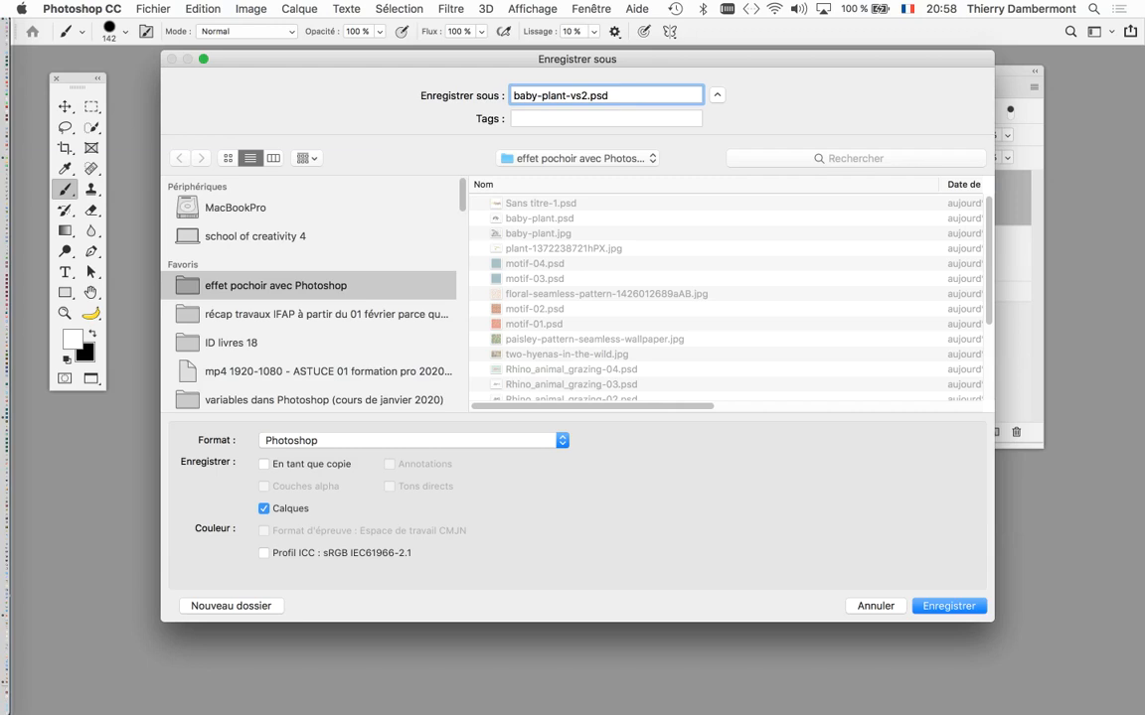
key(Return)
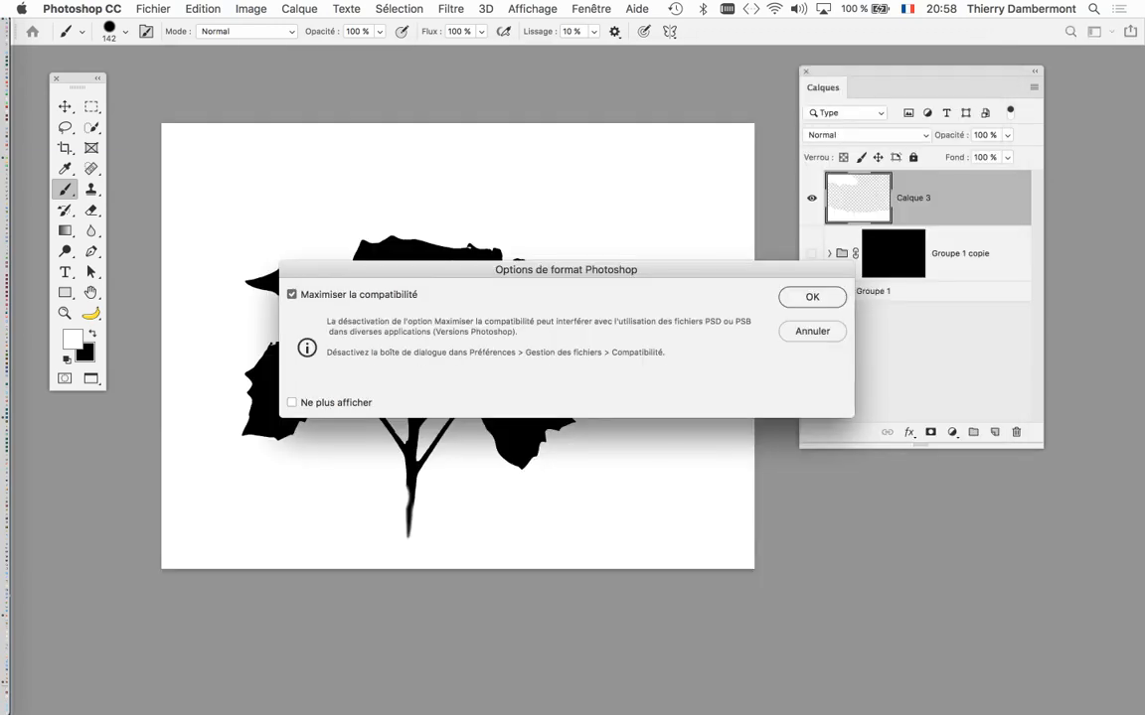
key(Return)
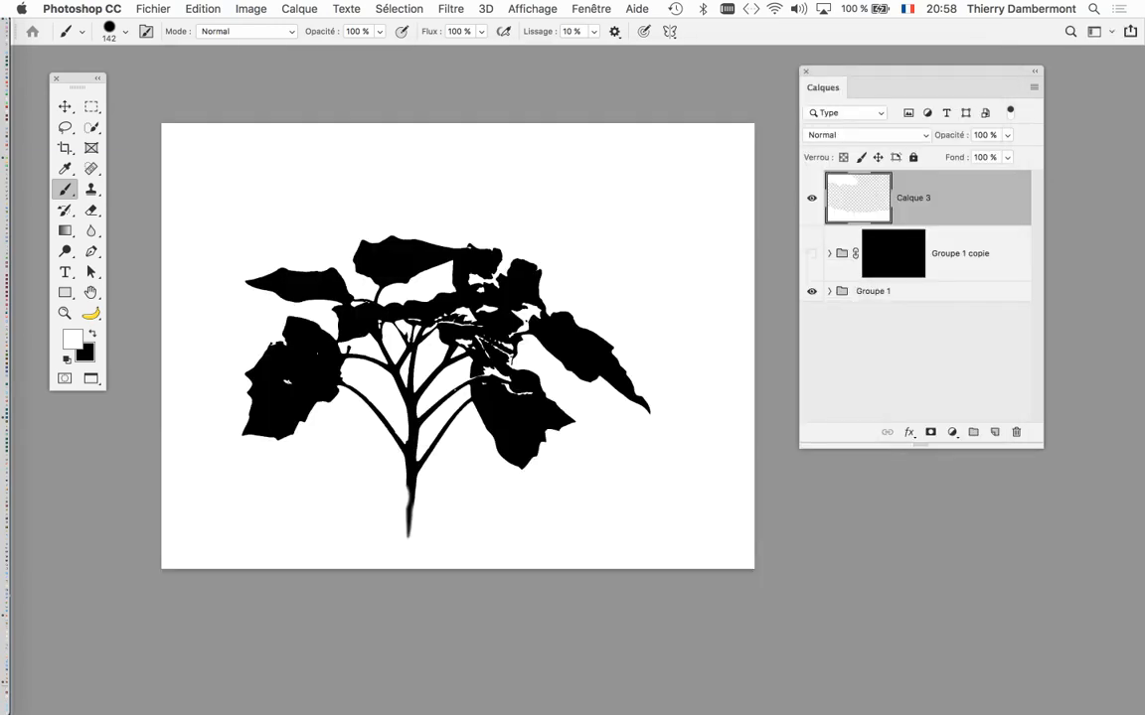
- Close the saved plant document and the home screen window
click(153, 9)
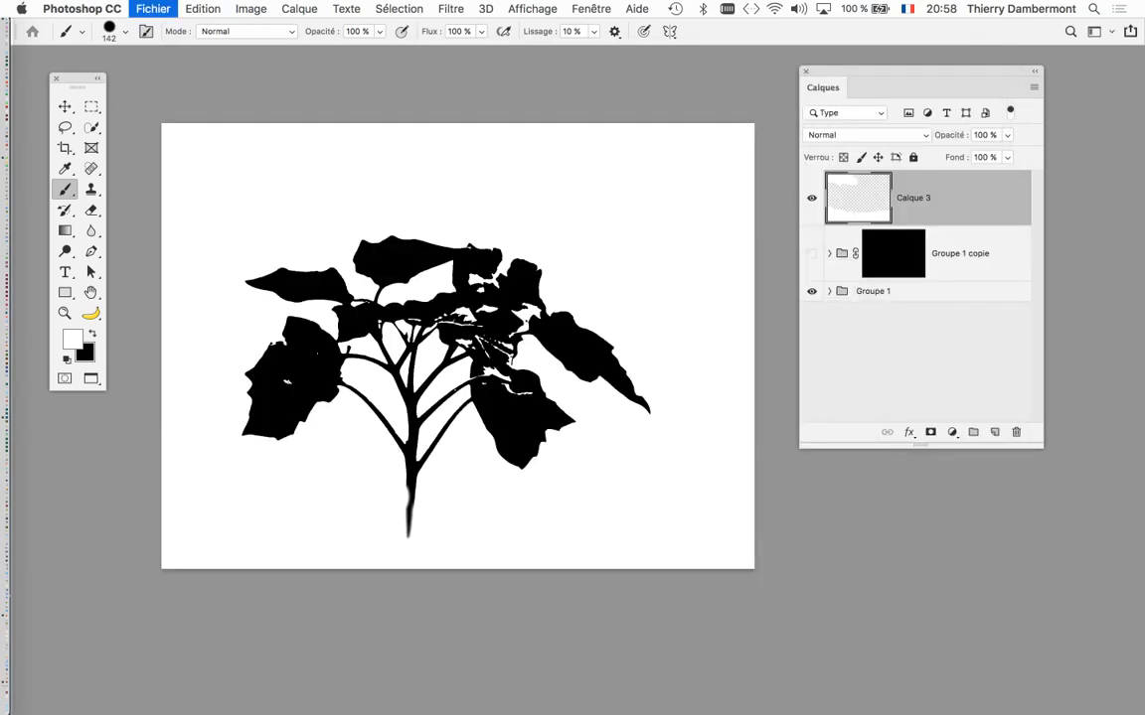
key(super+Tab)
key(super+shift+Tab)
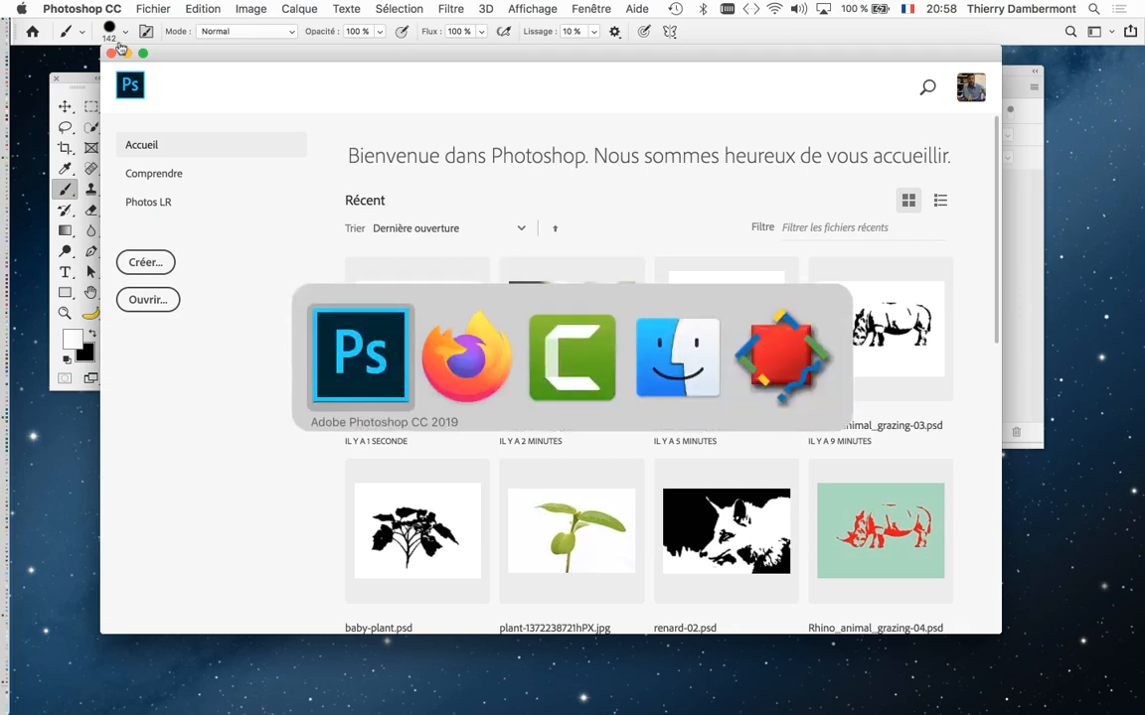
click(111, 54)
- Switch to Finder's effet pochoir avec Photoshop folder and deselect the renard-02.psd file
key(super+Tab)
key(super+Tab)
key(super+Tab)
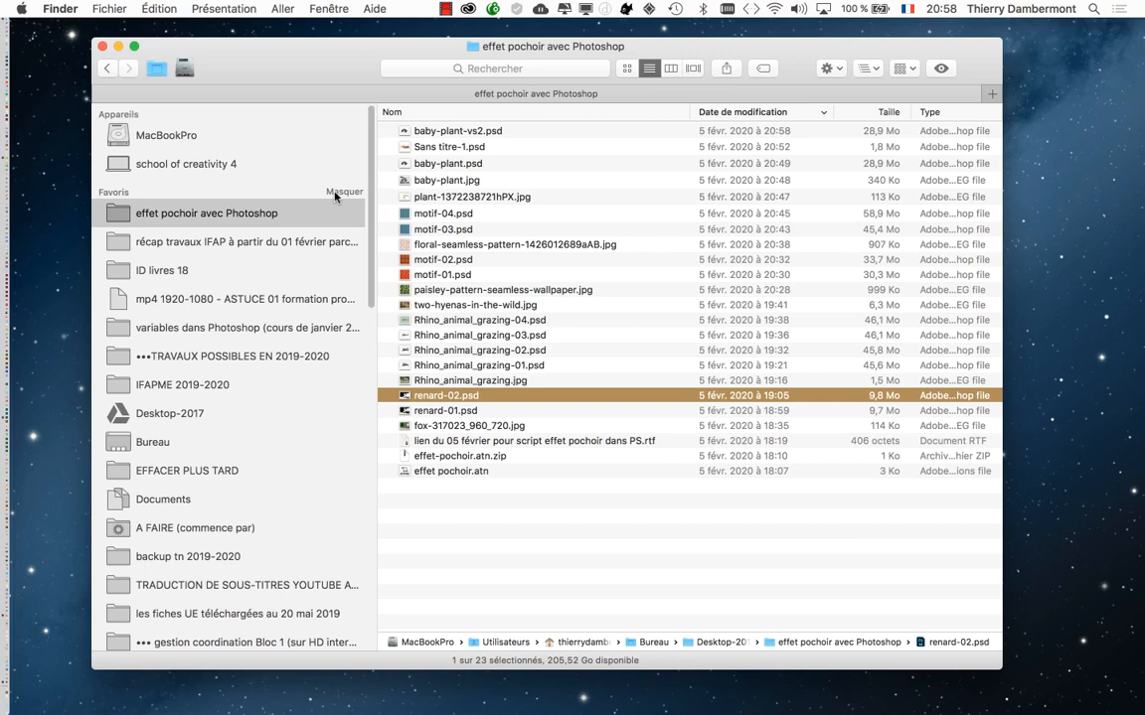
click(593, 628)
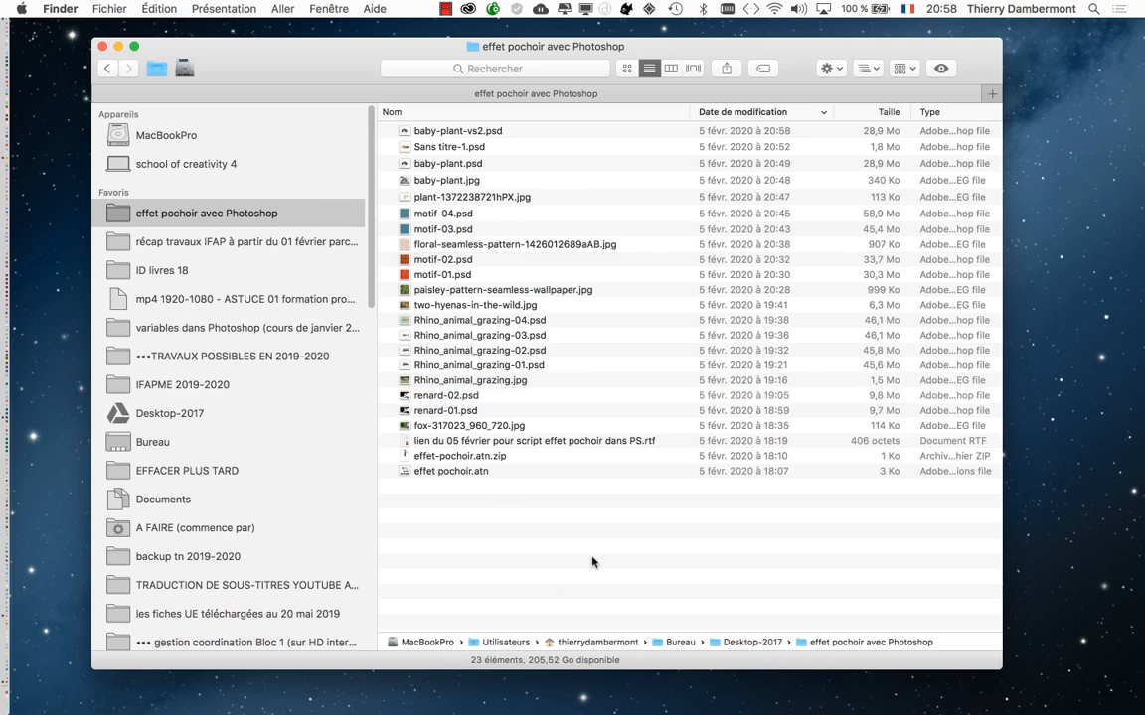